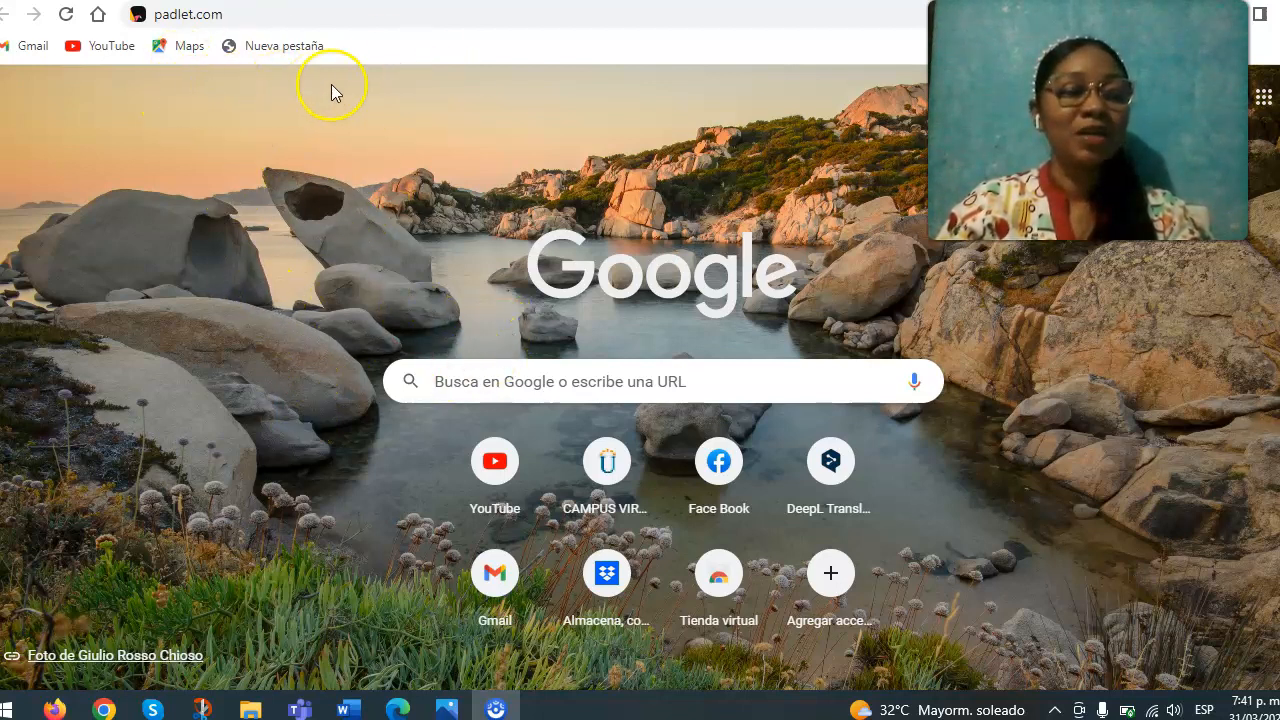
# - Search Google for padlet
pyautogui.click(451, 379)
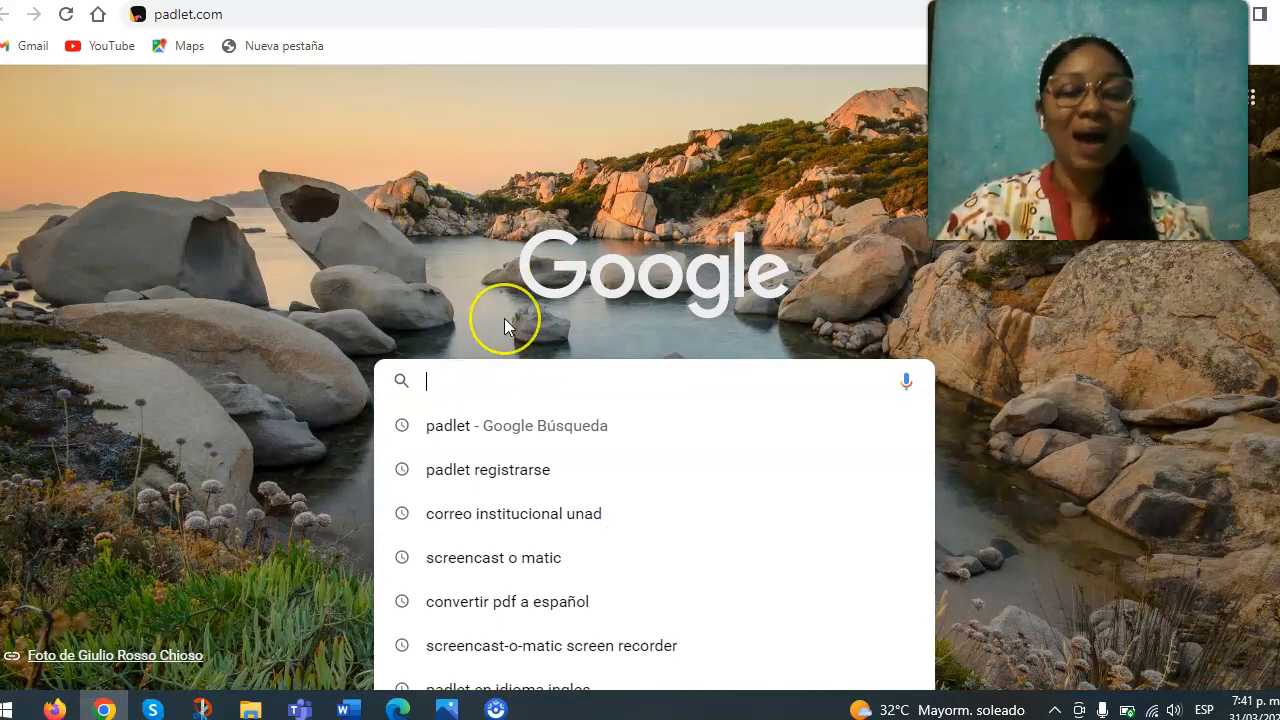
pyautogui.write('pad')
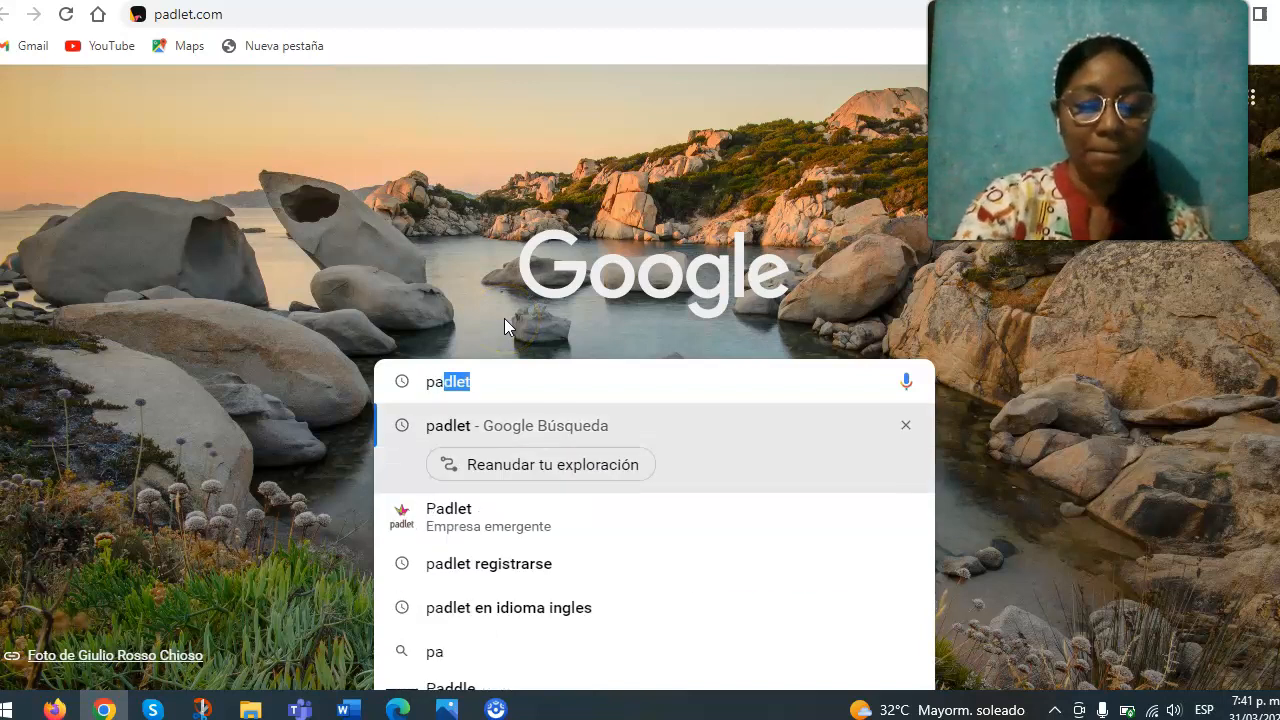
pyautogui.write('let')
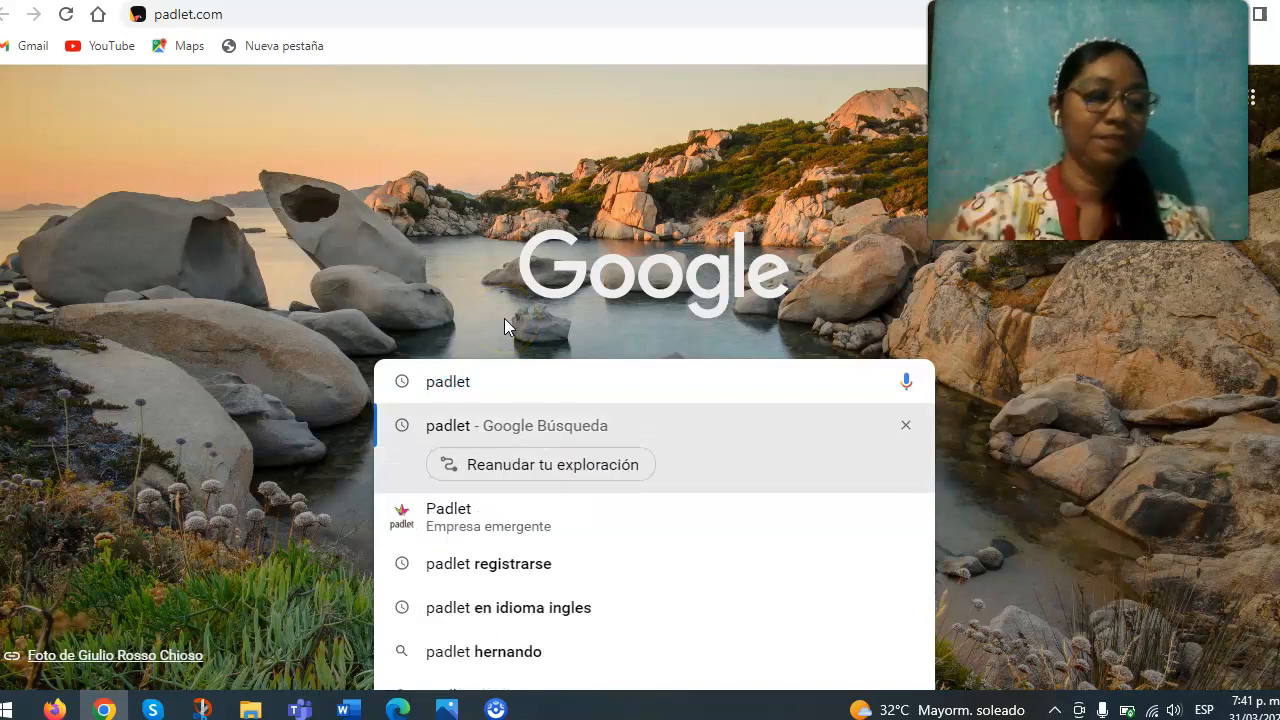
pyautogui.press('Return')
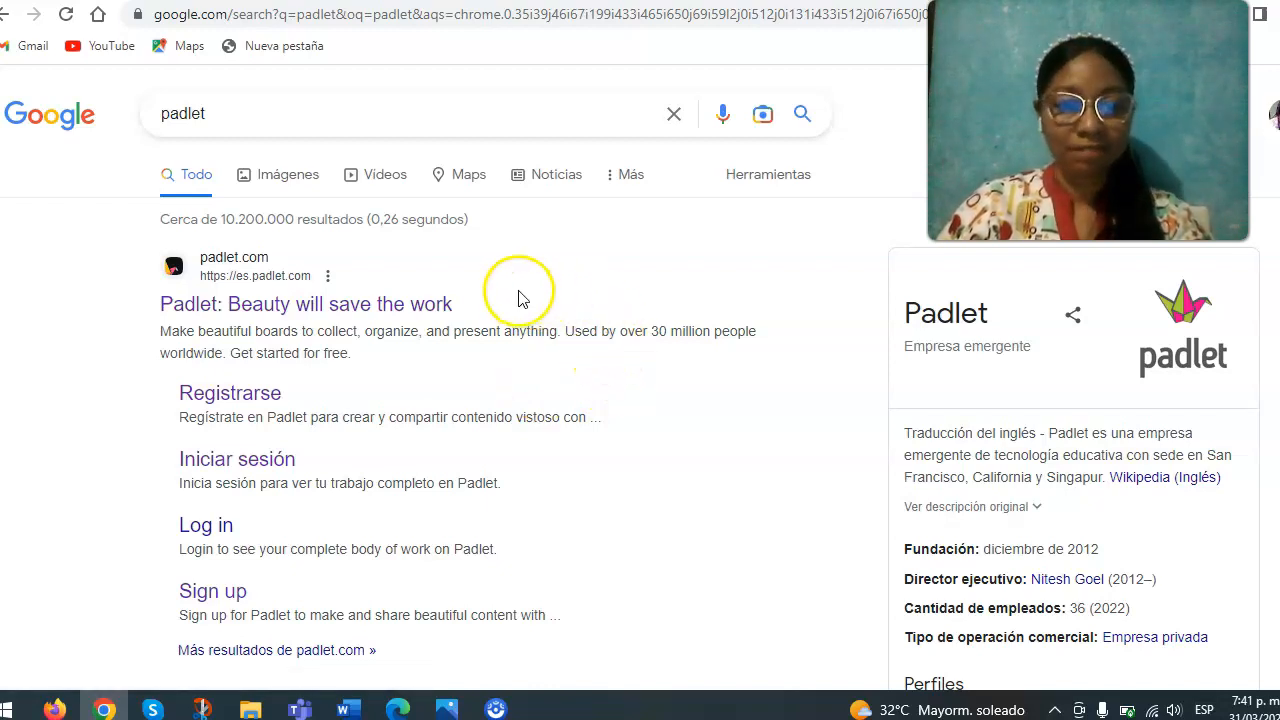
# - Examine the first search result for Padlet, including its registration and login links
pyautogui.scroll(-1, 520, 294)
pyautogui.scroll(1, 350, 308)
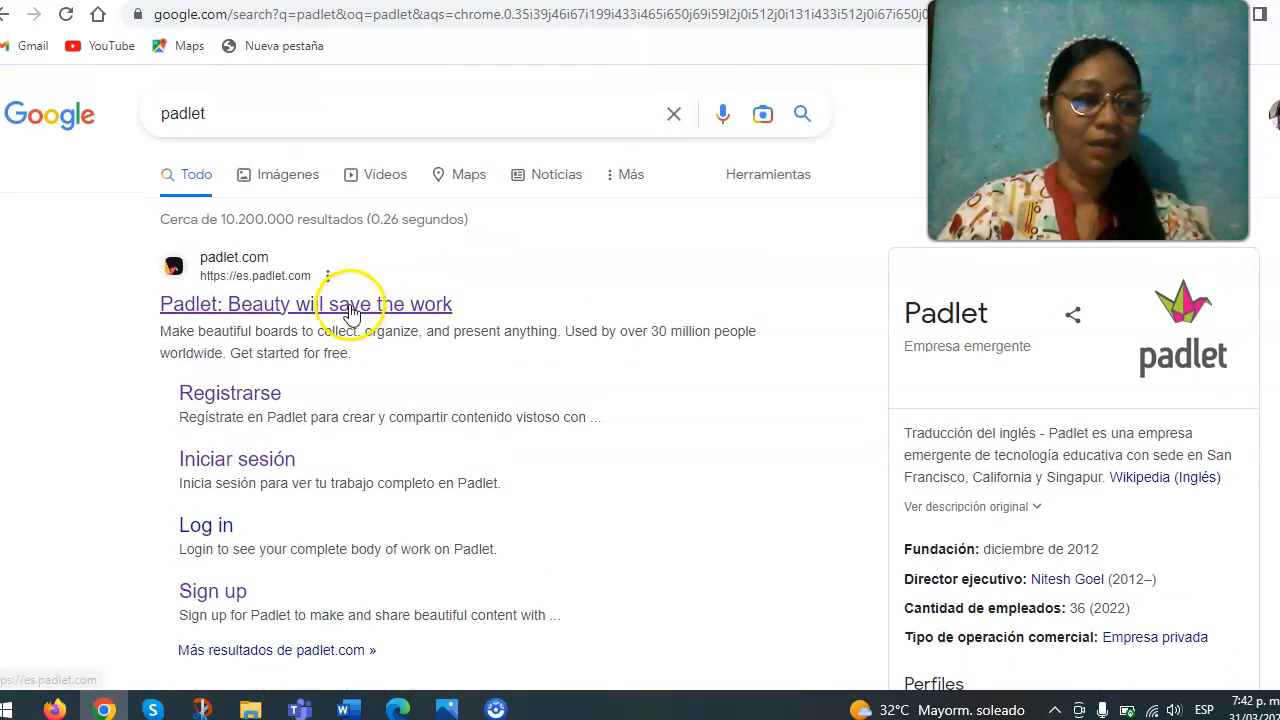
pyautogui.scroll(-2, 350, 310)
pyautogui.scroll(1, 350, 310)
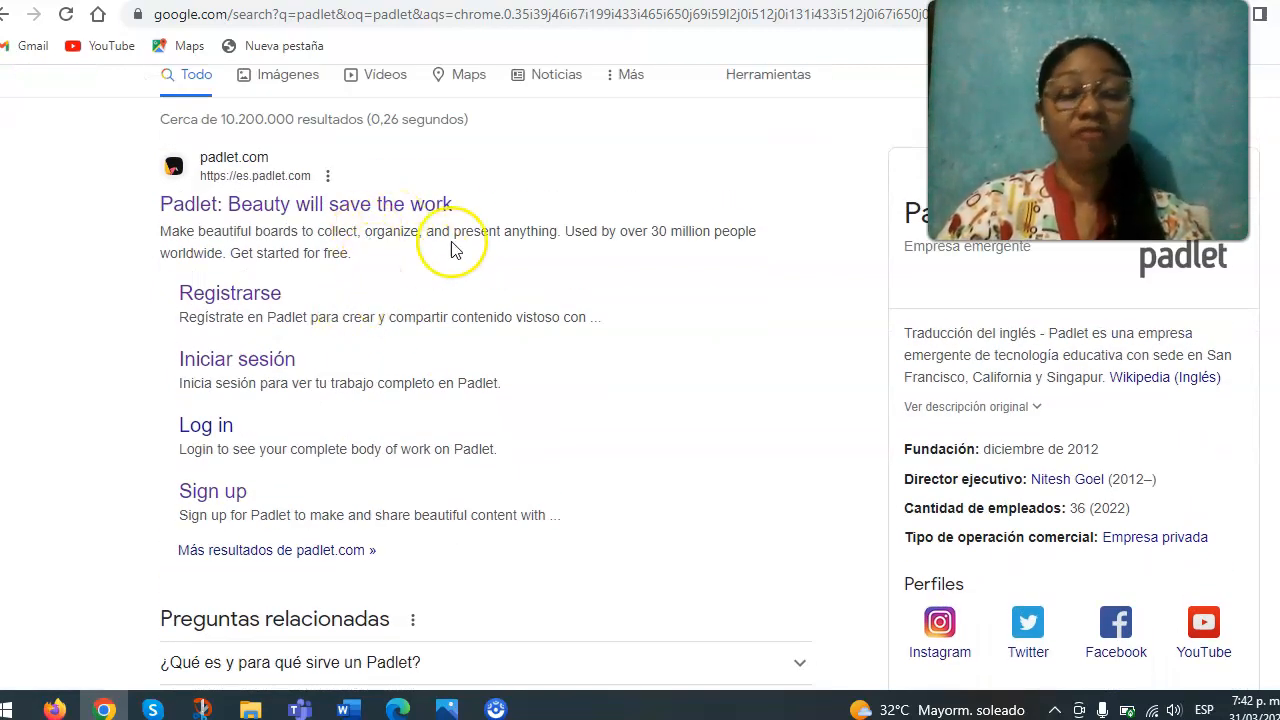
pyautogui.scroll(1, 455, 260)
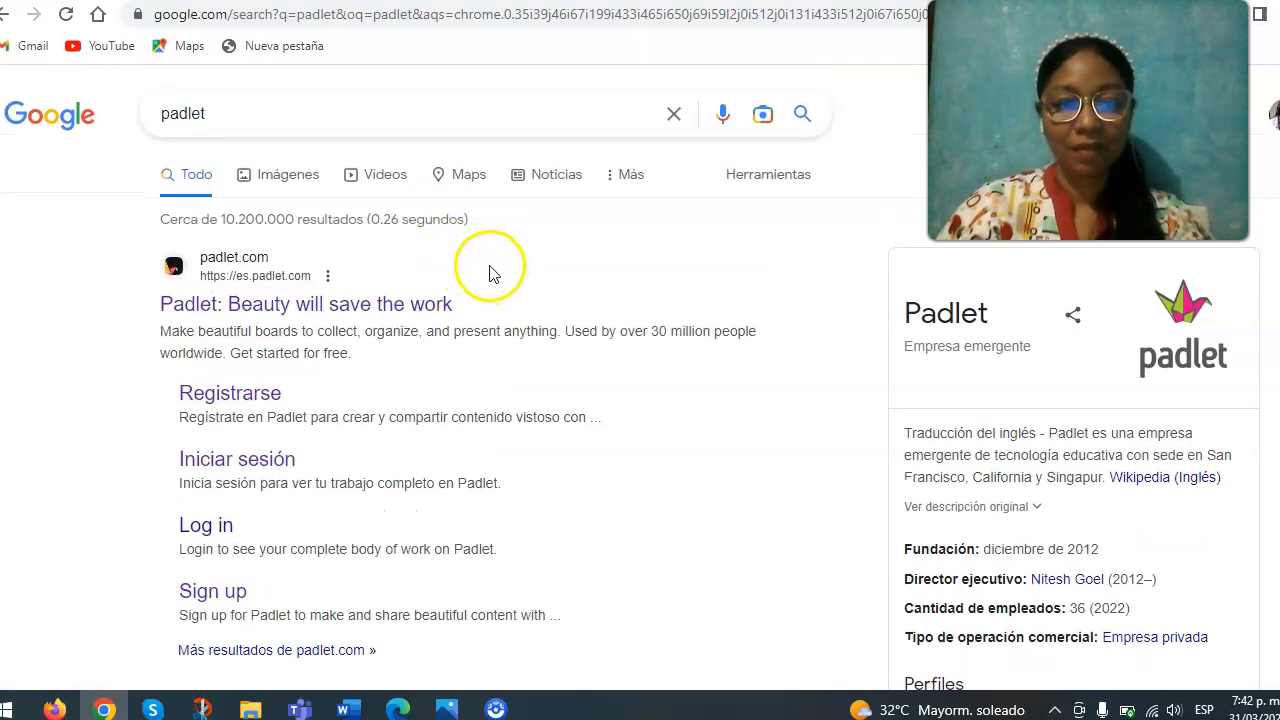
pyautogui.scroll(-1, 490, 272)
pyautogui.scroll(1, 505, 274)
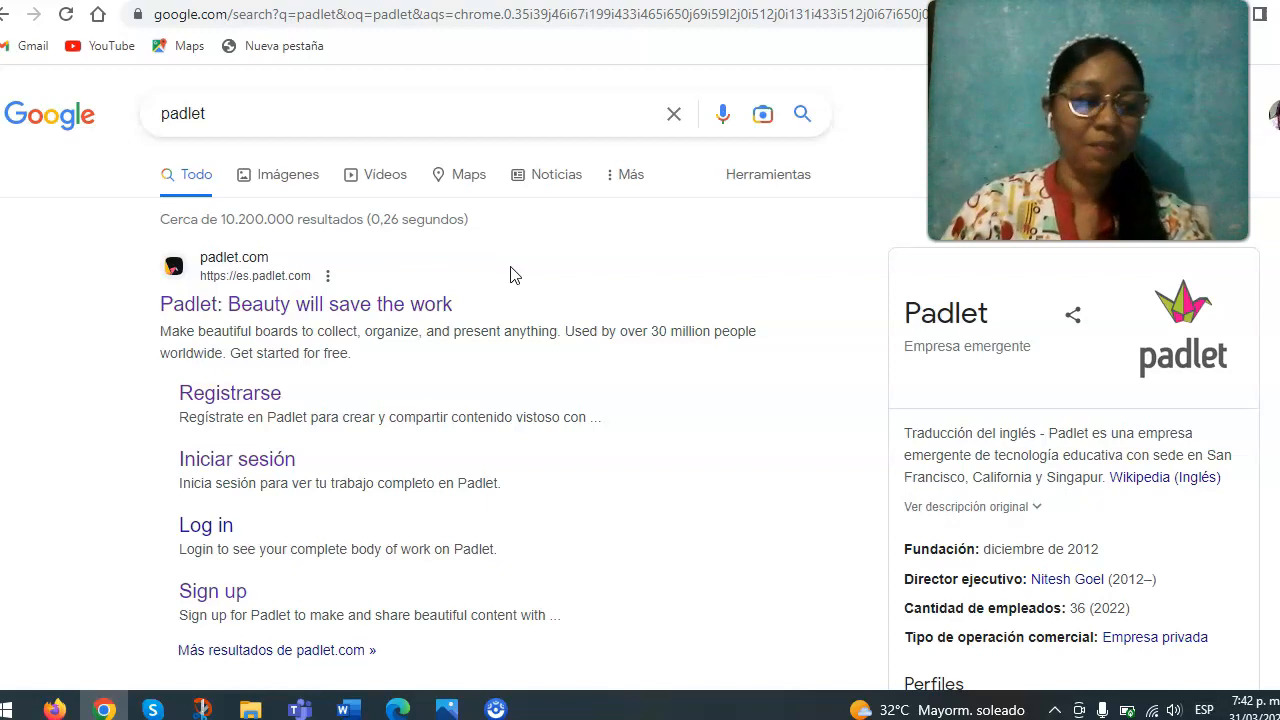
pyautogui.scroll(-2, 554, 294)
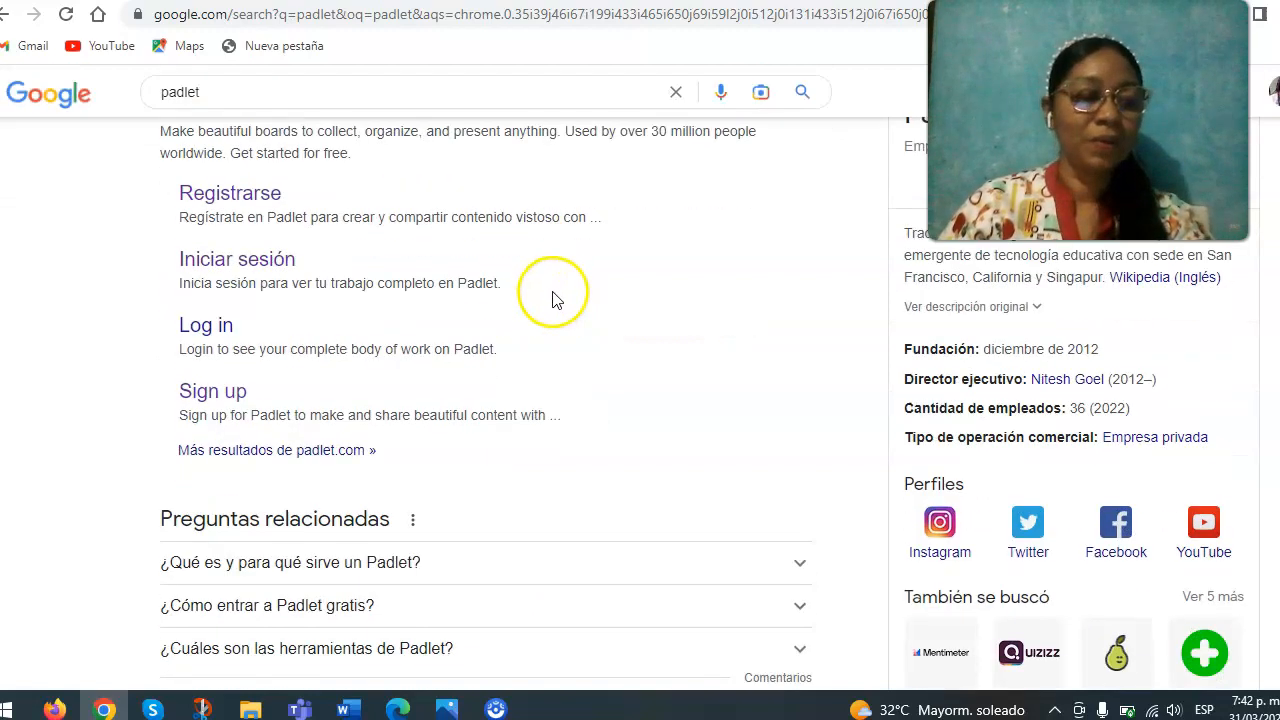
pyautogui.scroll(1, 557, 299)
pyautogui.scroll(-1, 557, 299)
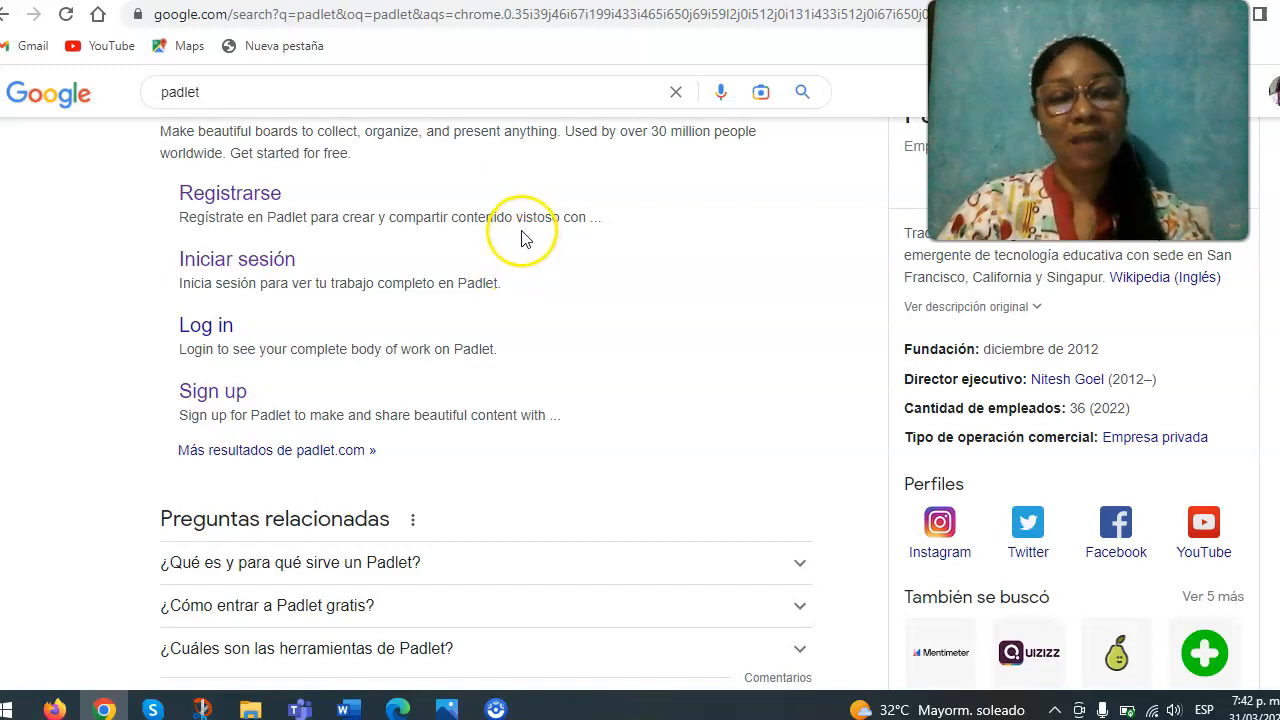
pyautogui.scroll(2, 523, 240)
pyautogui.scroll(-1, 290, 330)
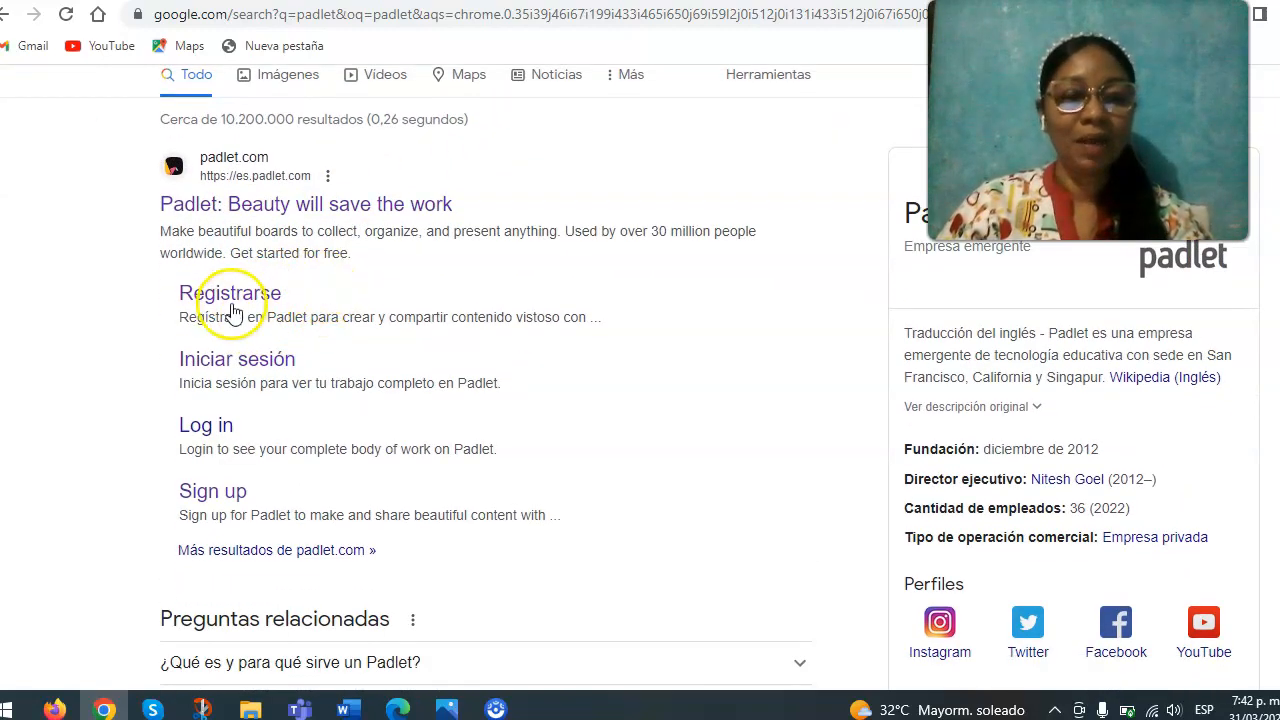
# - Open the Padlet site from the main search result and display the Muro examples in its gallery
pyautogui.click(218, 207)
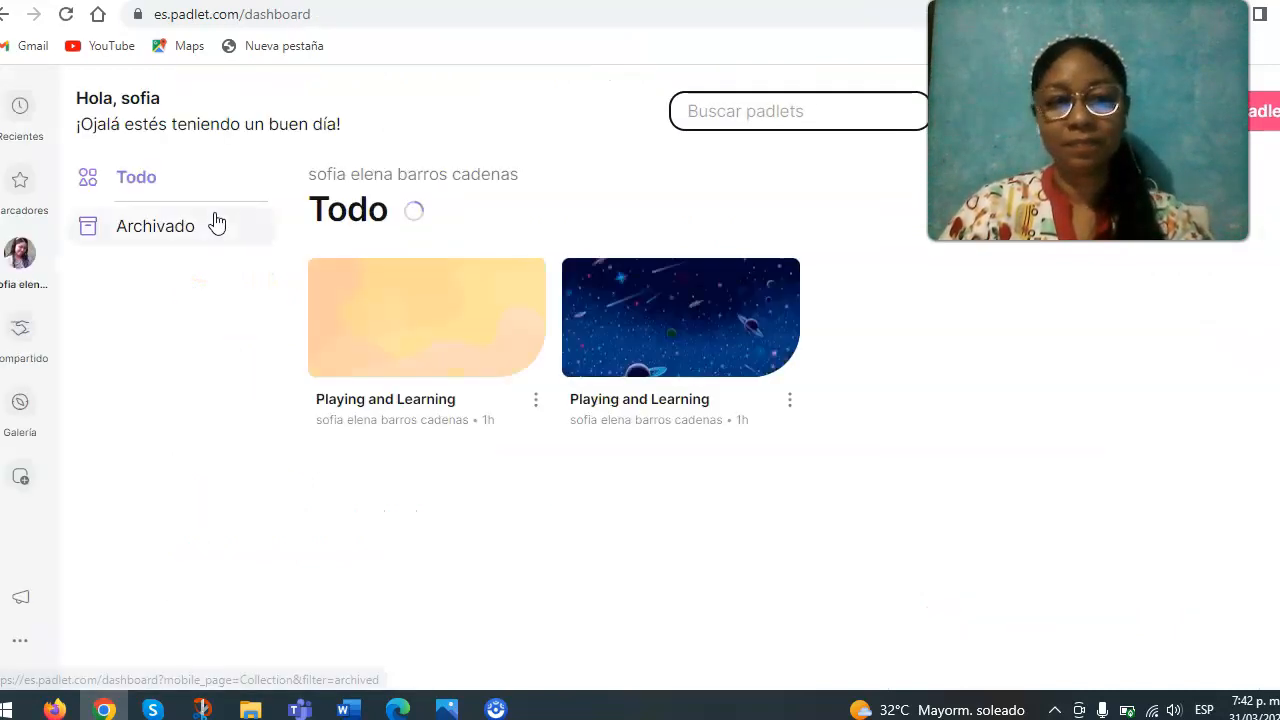
pyautogui.click(21, 410)
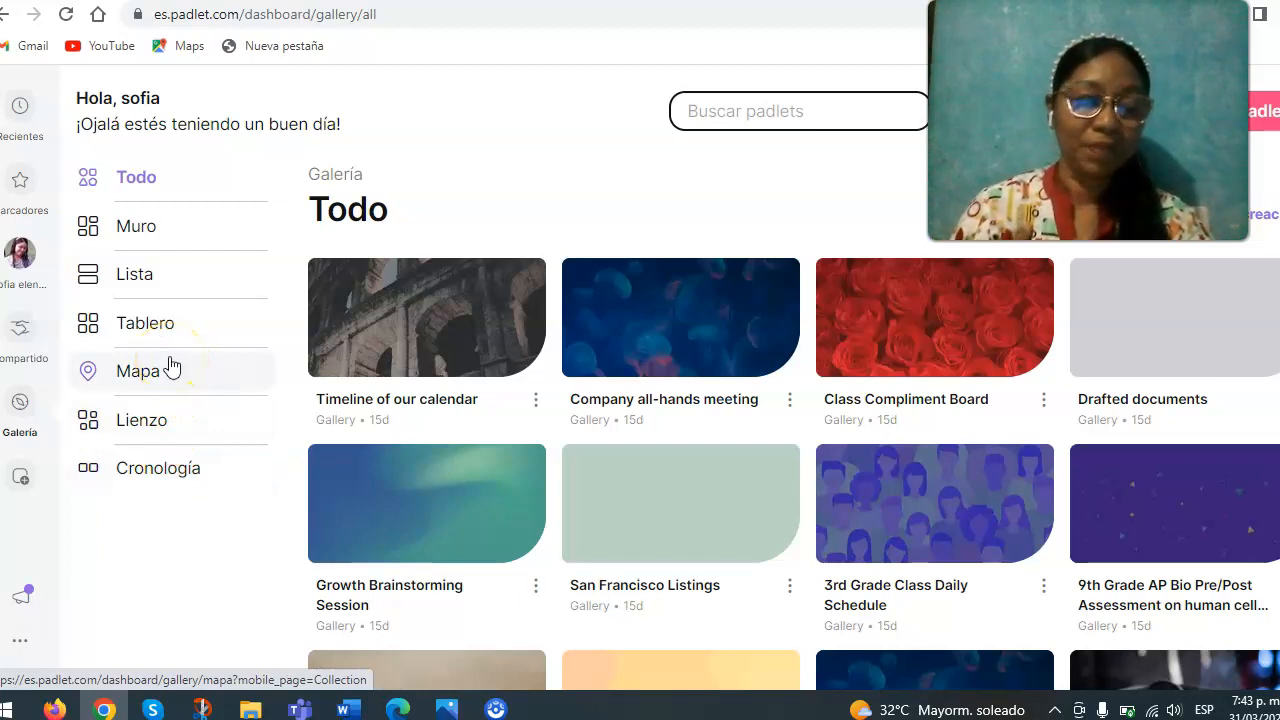
pyautogui.click(137, 227)
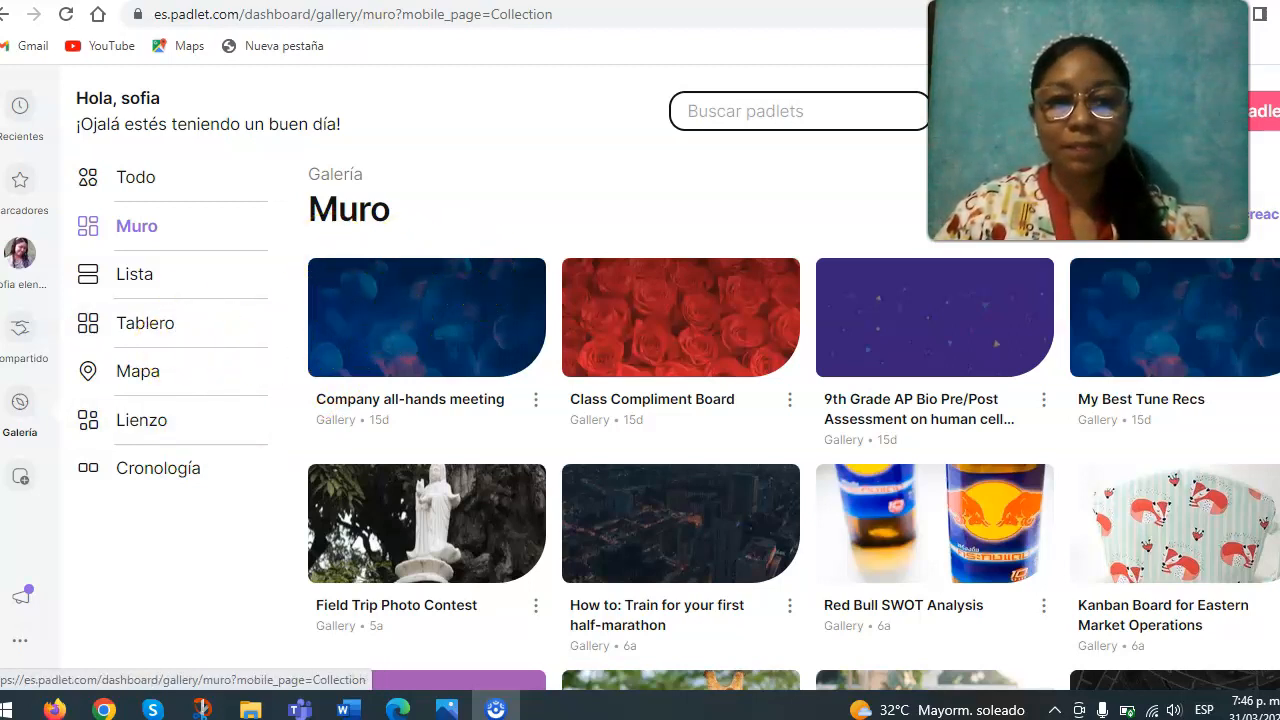
# - Go to the space-themed board and, in its settings, clear the title and re-enter it as "Playing and Learning"
pyautogui.click(500, 1)
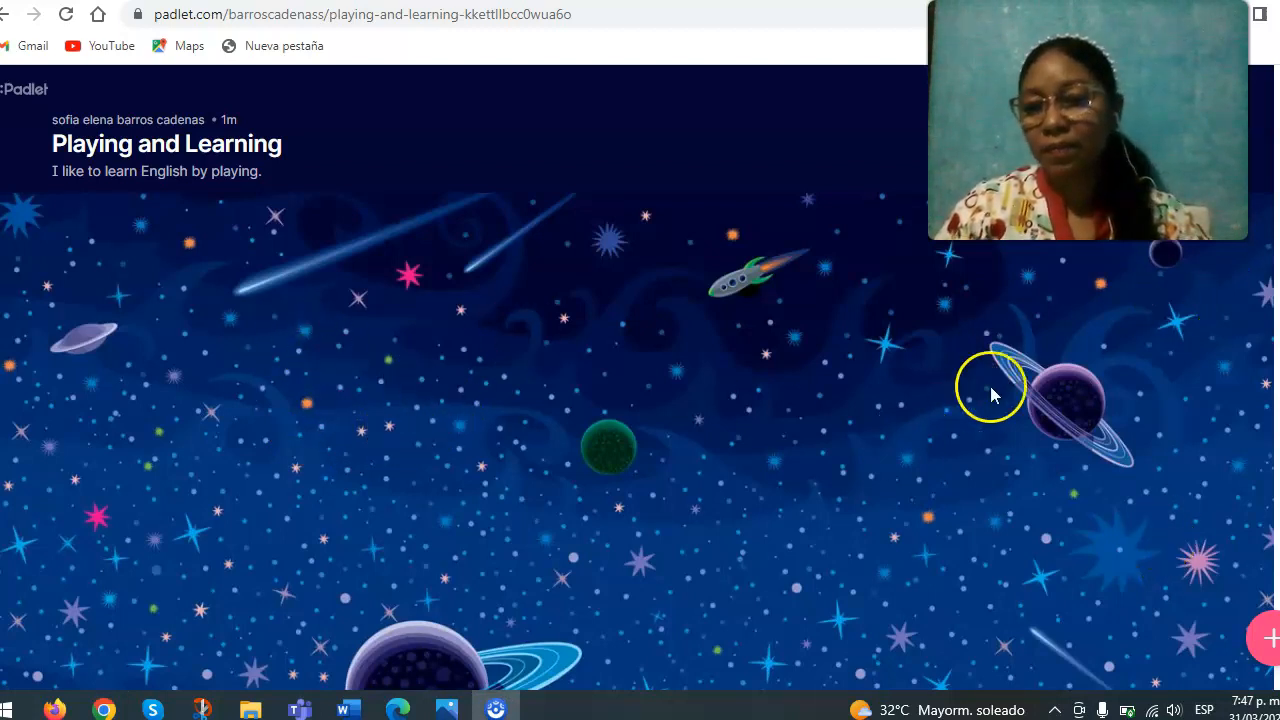
pyautogui.click(1278, 200)
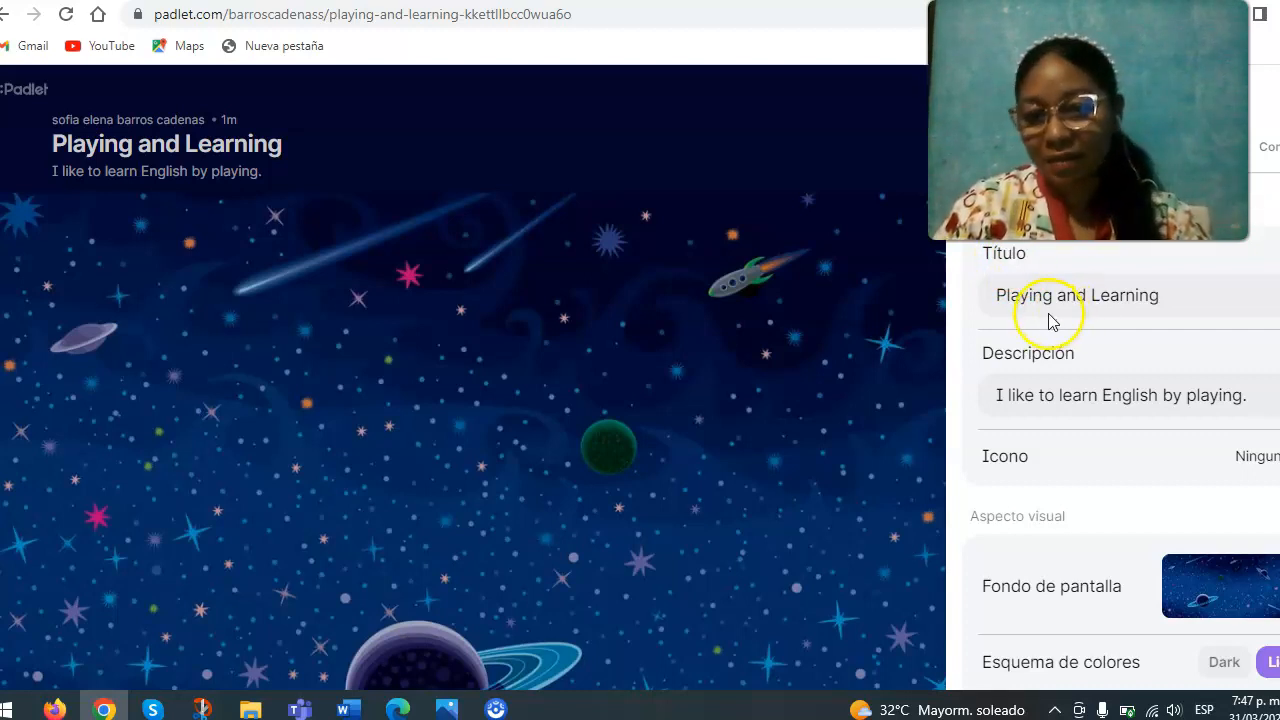
pyautogui.click(1018, 296)
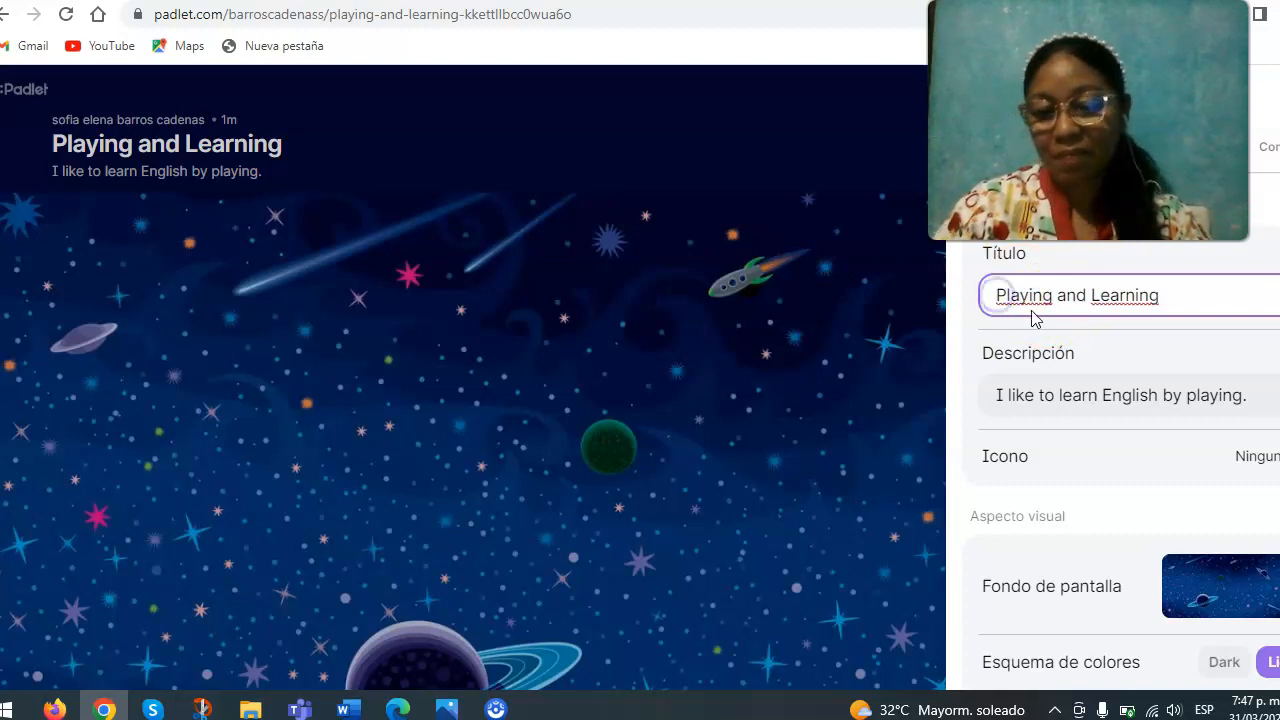
pyautogui.press('Delete')
pyautogui.press('Delete')
pyautogui.press('Delete')
pyautogui.press('Delete')
pyautogui.press('Delete')
pyautogui.press('Delete')
pyautogui.press('Delete')
pyautogui.press('Delete')
pyautogui.press('Delete')
pyautogui.press('Delete')
pyautogui.press('Delete')
pyautogui.press('Delete')
pyautogui.press('Delete')
pyautogui.press('Delete')
pyautogui.press('Delete')
pyautogui.press('Delete')
pyautogui.press('Delete')
pyautogui.press('Delete')
pyautogui.press('Delete')
pyautogui.press('Delete')
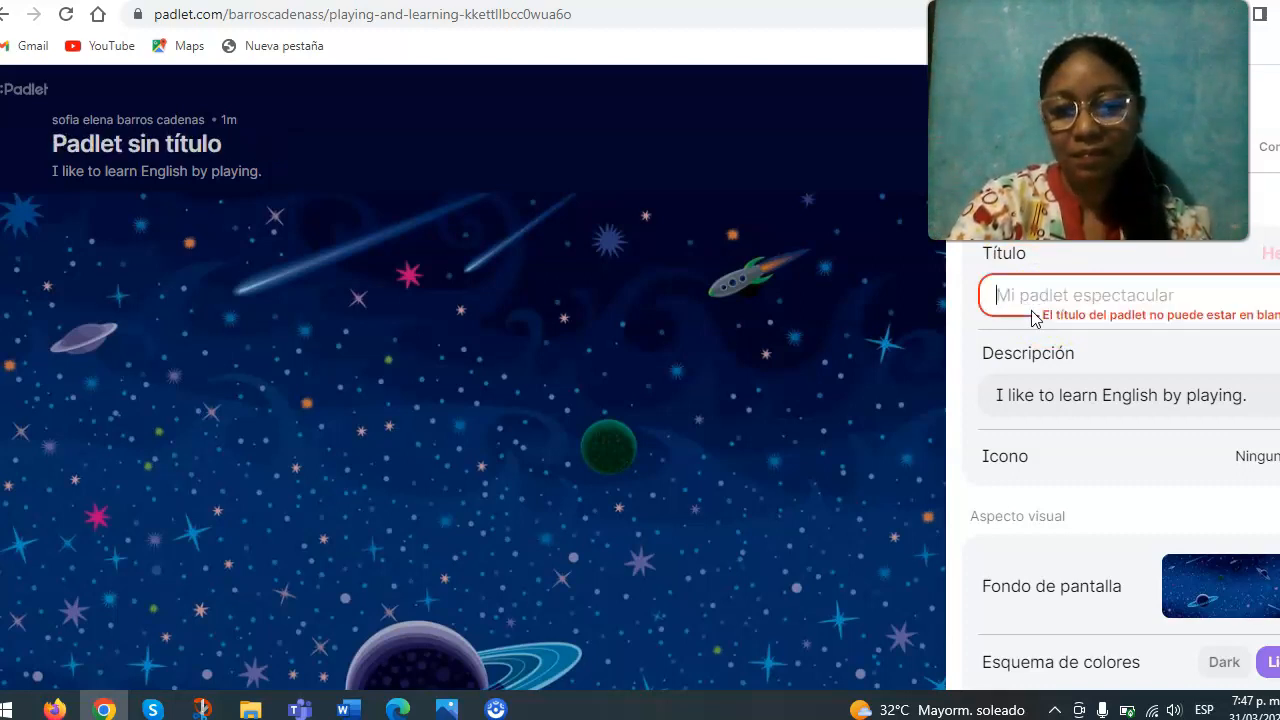
pyautogui.write('Playi')
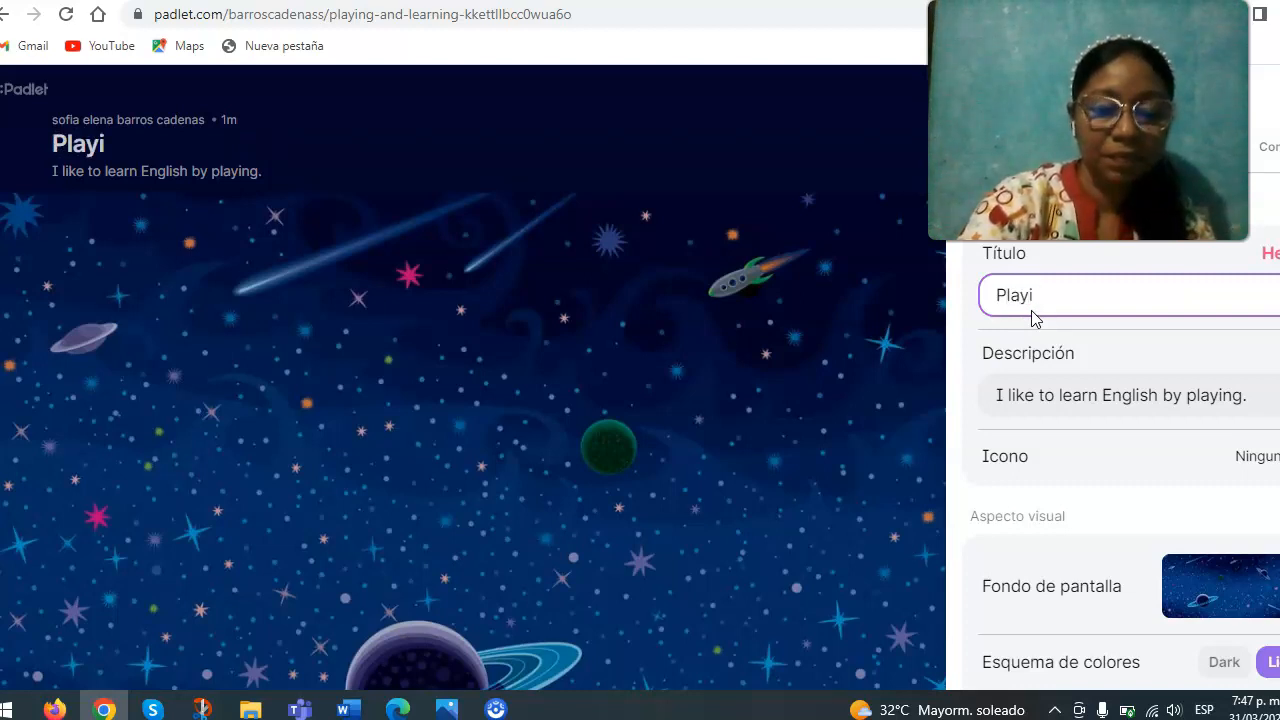
pyautogui.write('ng ')
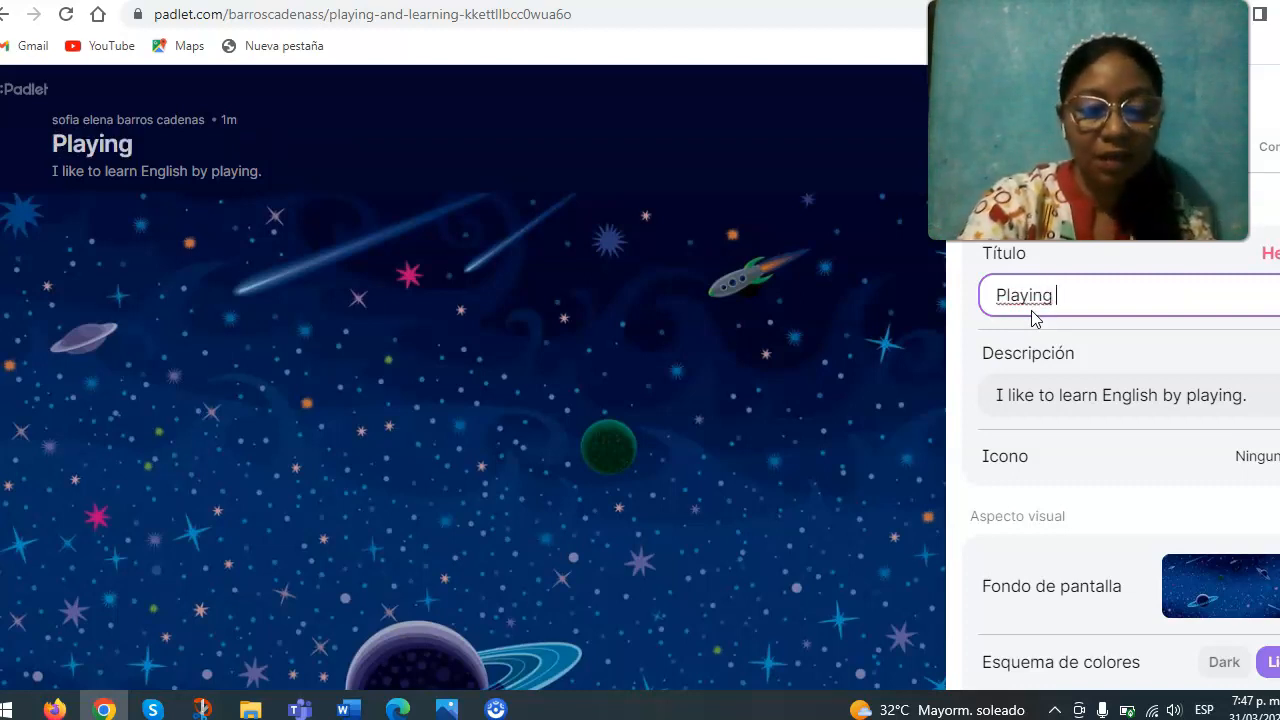
pyautogui.write('and Learning')
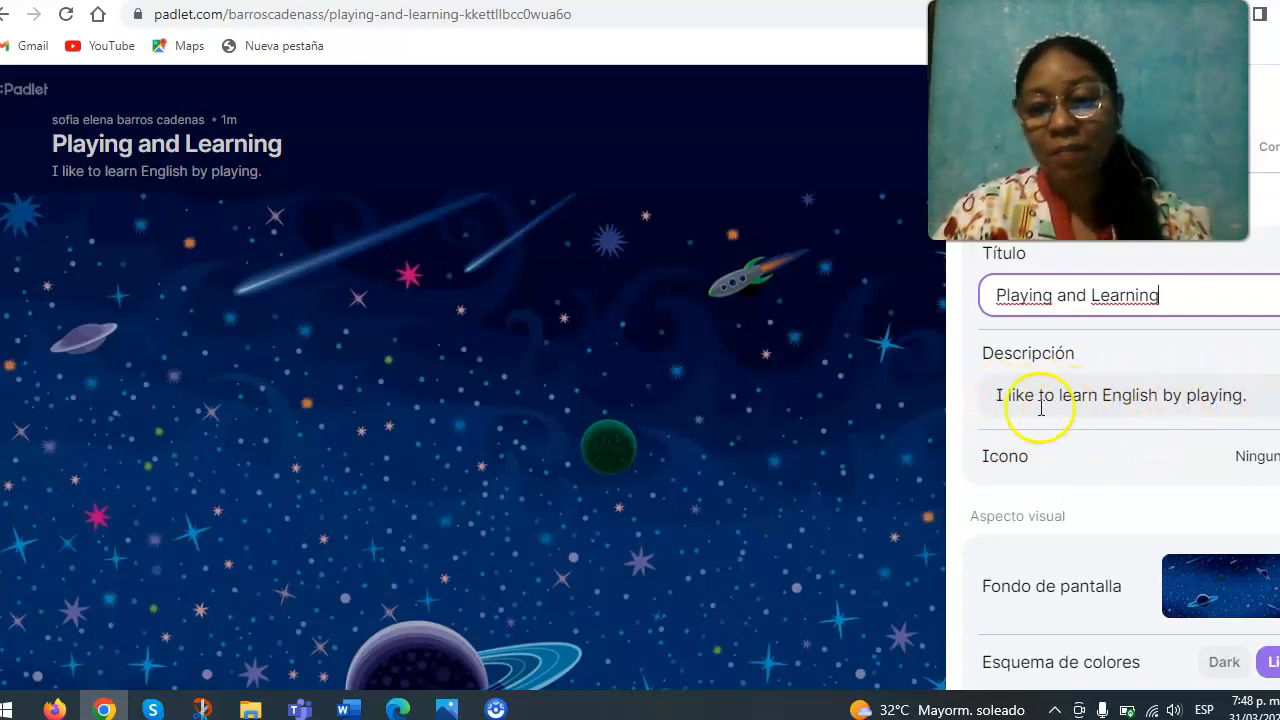
# - Change the board description to "I like to learn English by playing" without the final period and save it
pyautogui.click(1214, 385)
pyautogui.press('BackSpace')
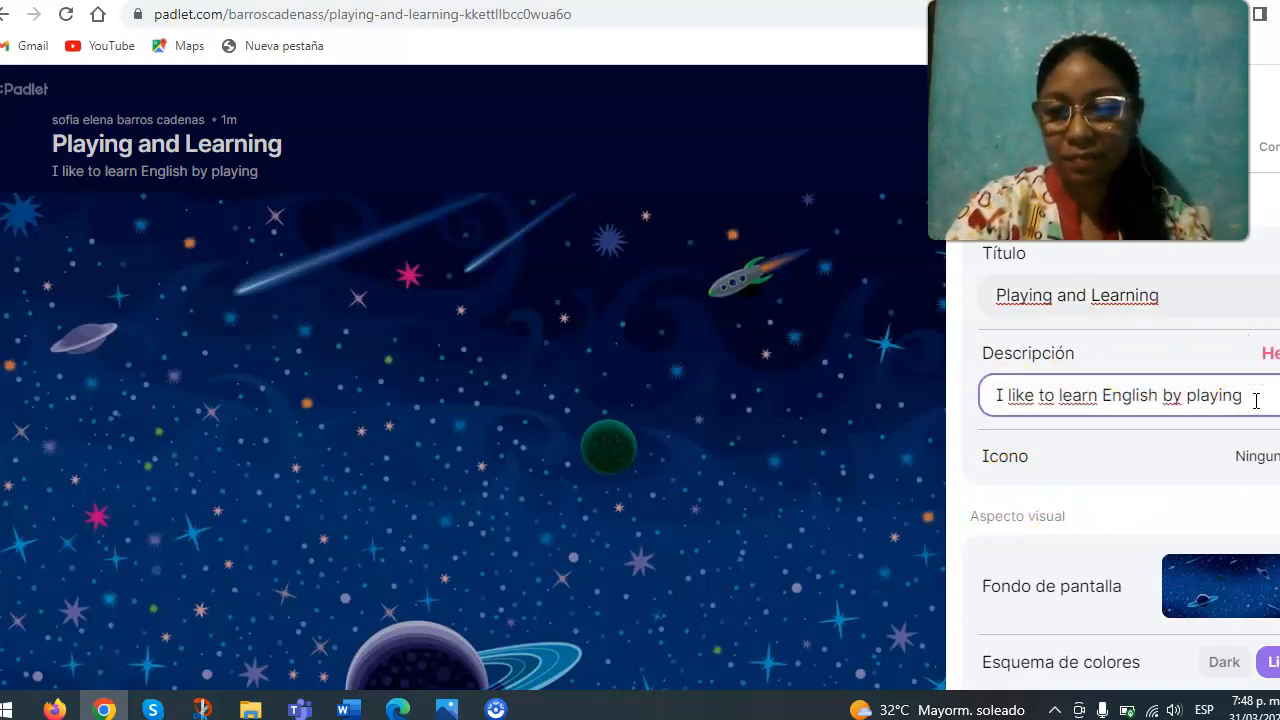
pyautogui.write('.')
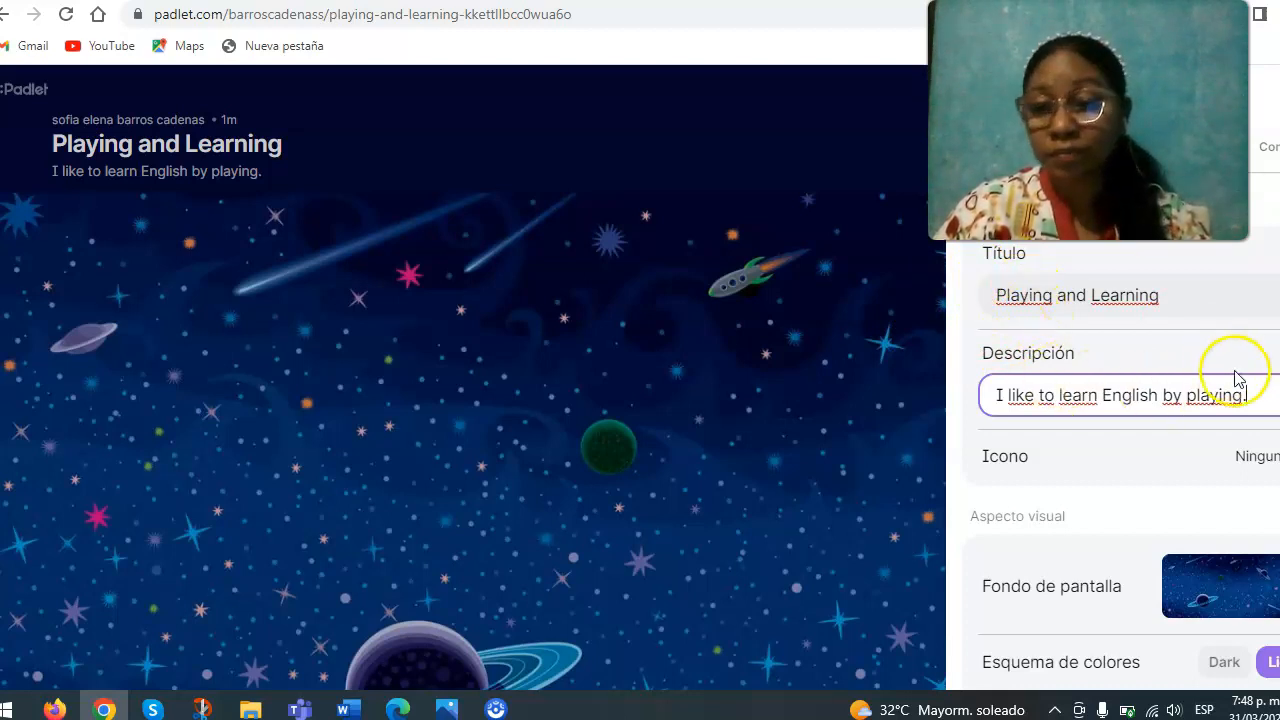
pyautogui.click(1254, 395)
pyautogui.press('BackSpace')
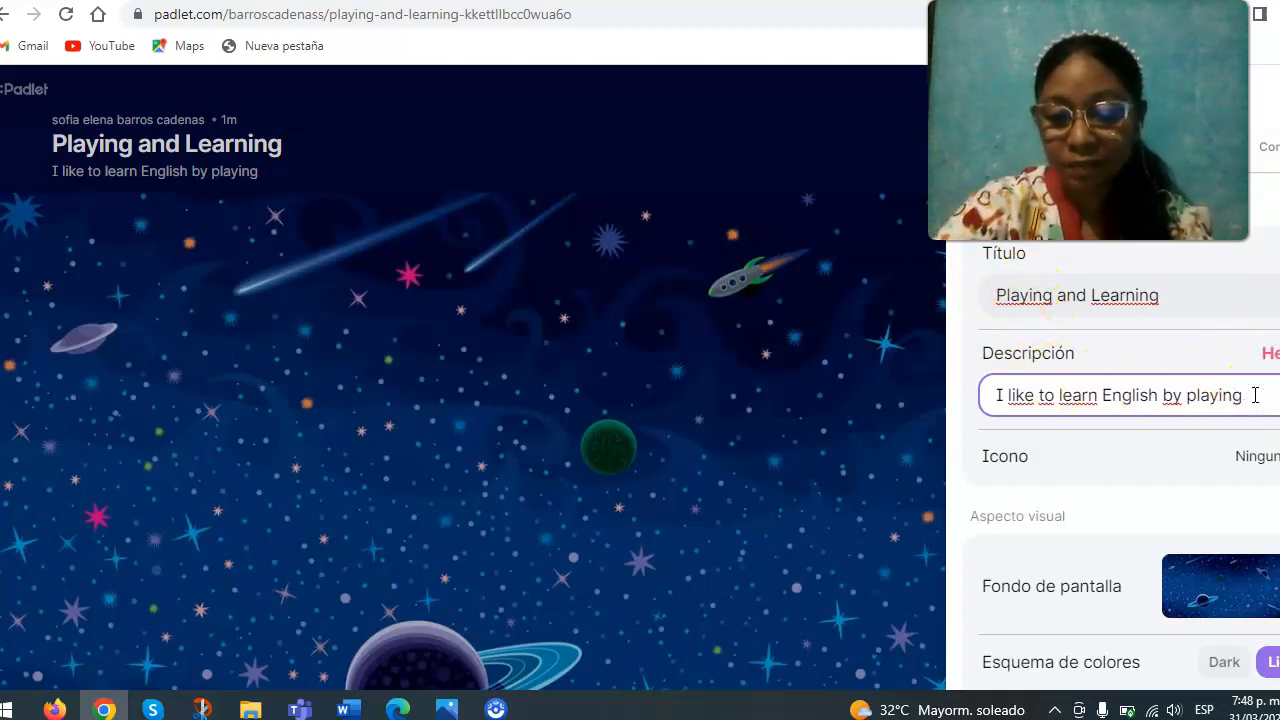
pyautogui.press('BackSpace')
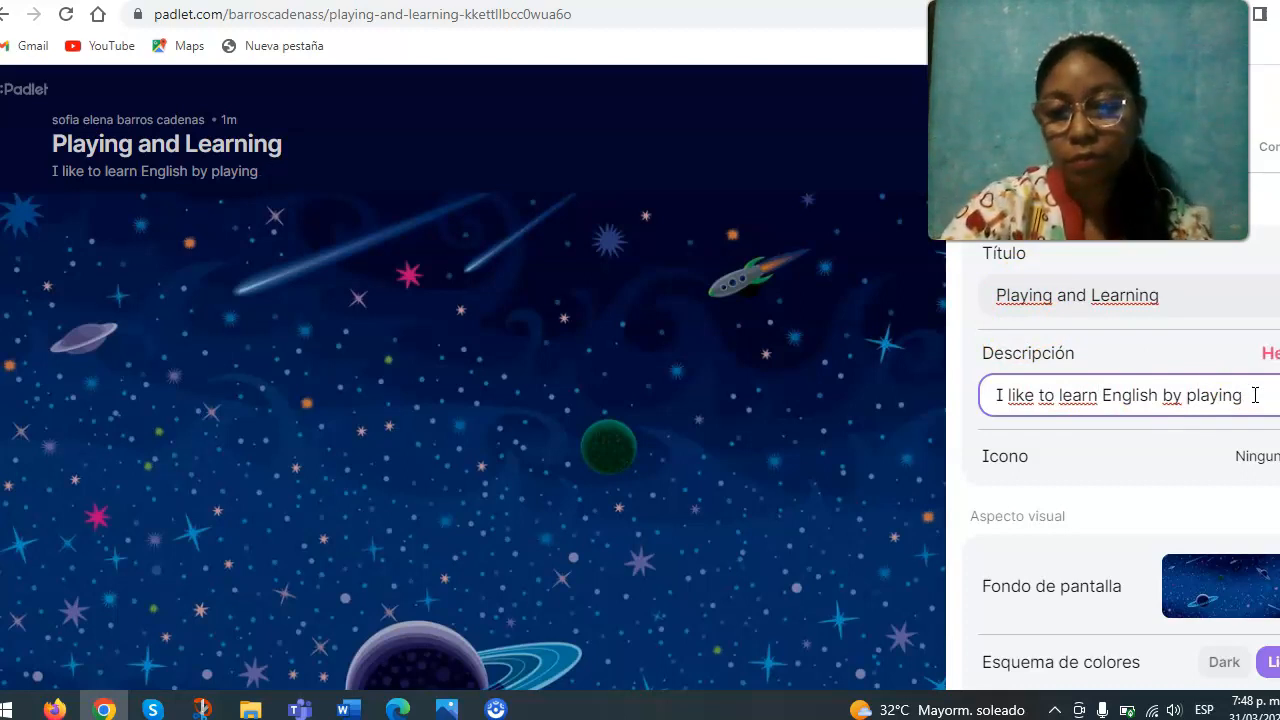
pyautogui.click(1274, 353)
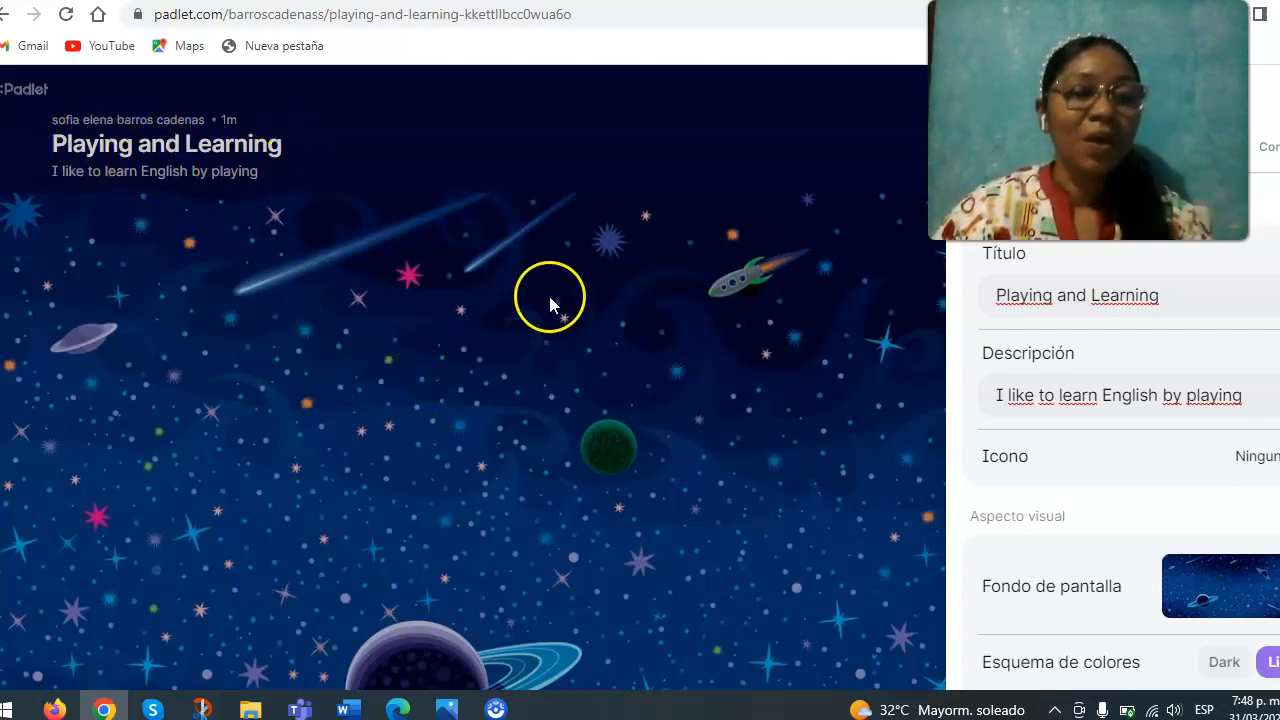
# - Review the board's privacy and sharing options, as well as its cloning options
pyautogui.click(800, 267)
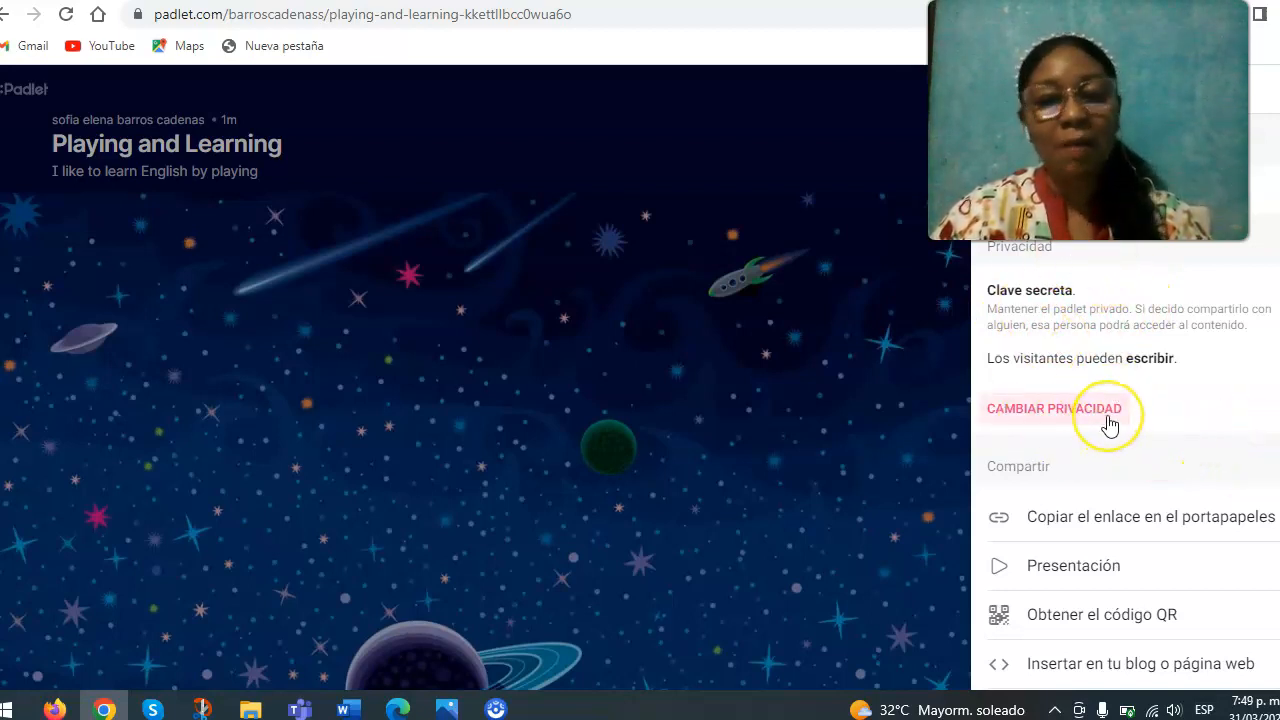
pyautogui.click(880, 450)
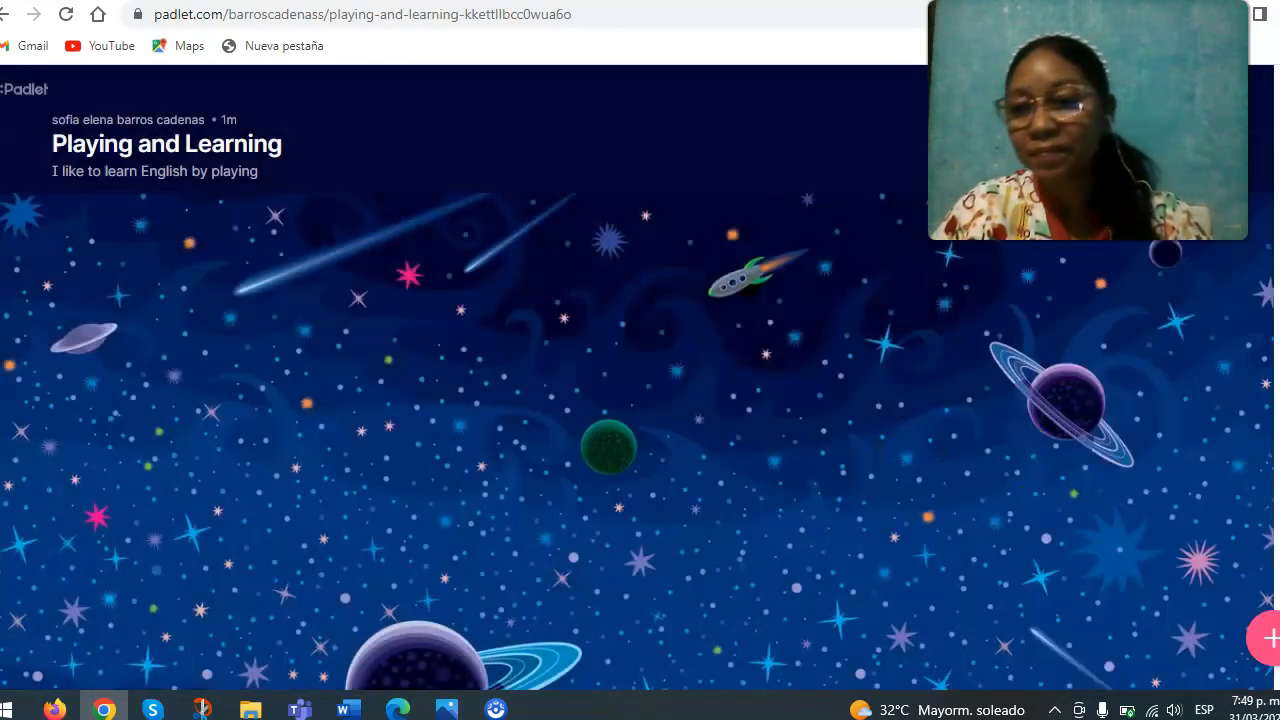
pyautogui.click(1128, 90)
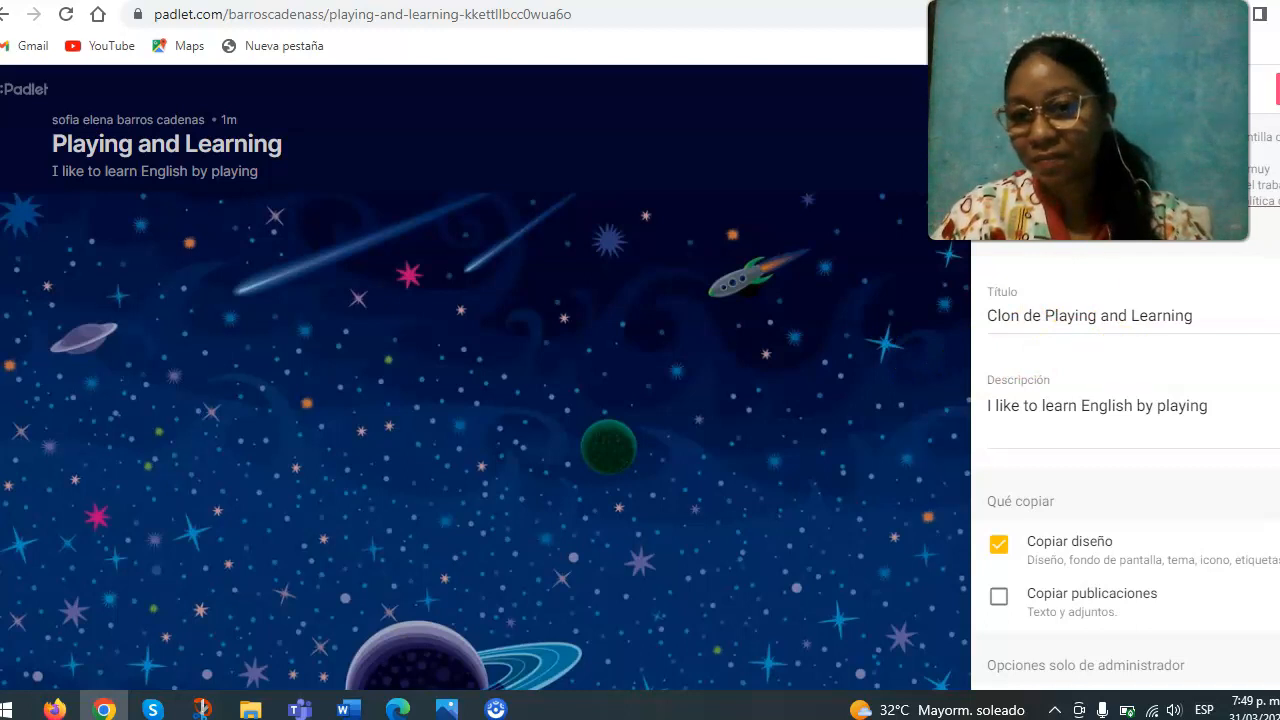
pyautogui.click(889, 374)
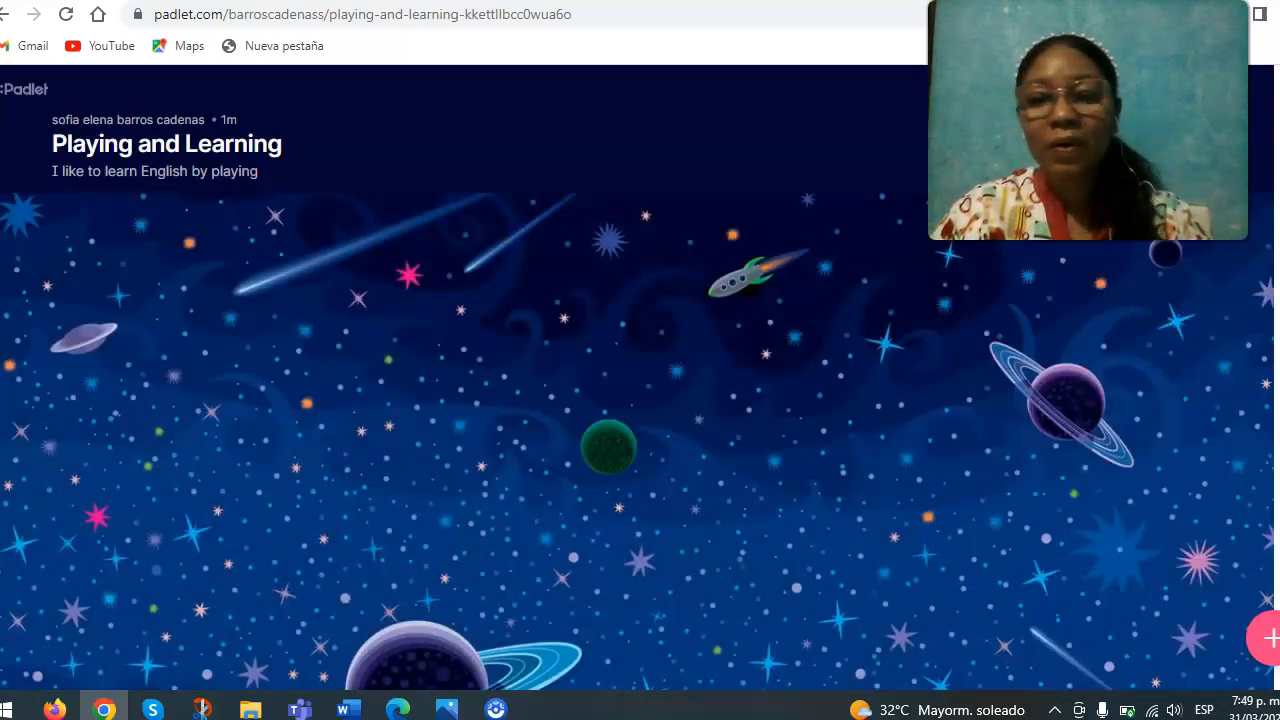
# - Review the board's activity log, its settings and the list of additional board actions
pyautogui.click(1180, 104)
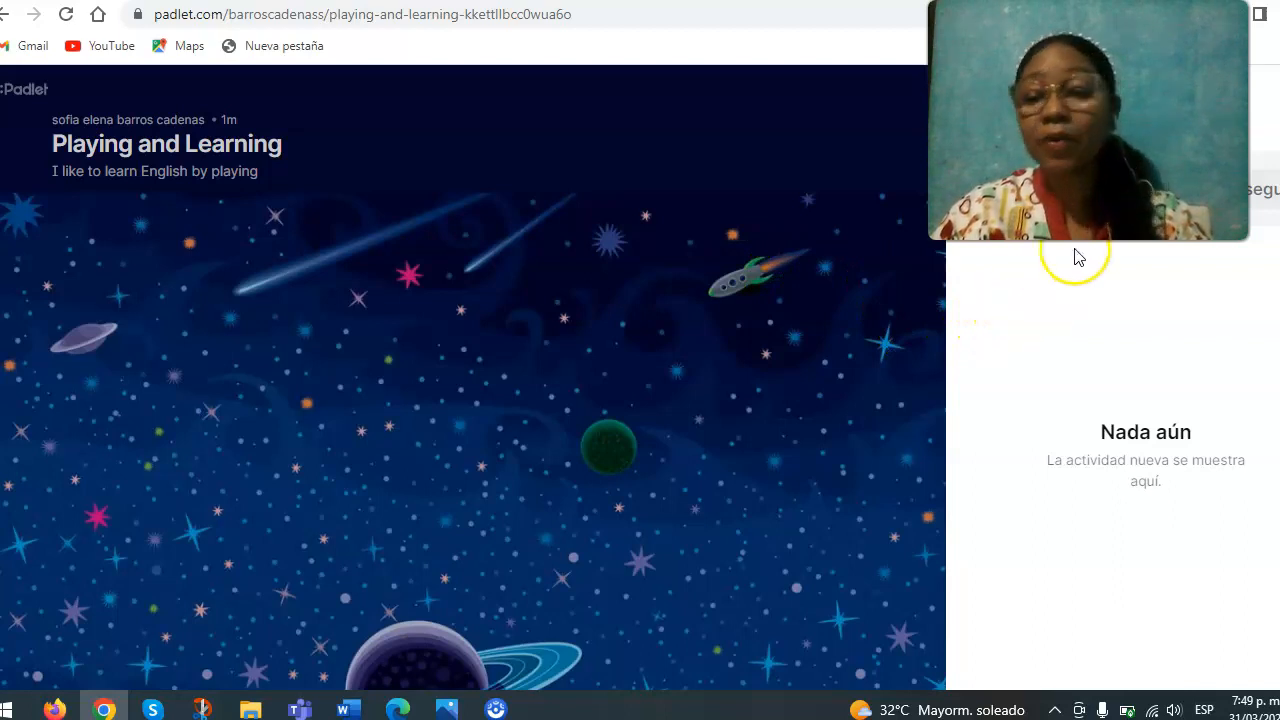
pyautogui.click(752, 345)
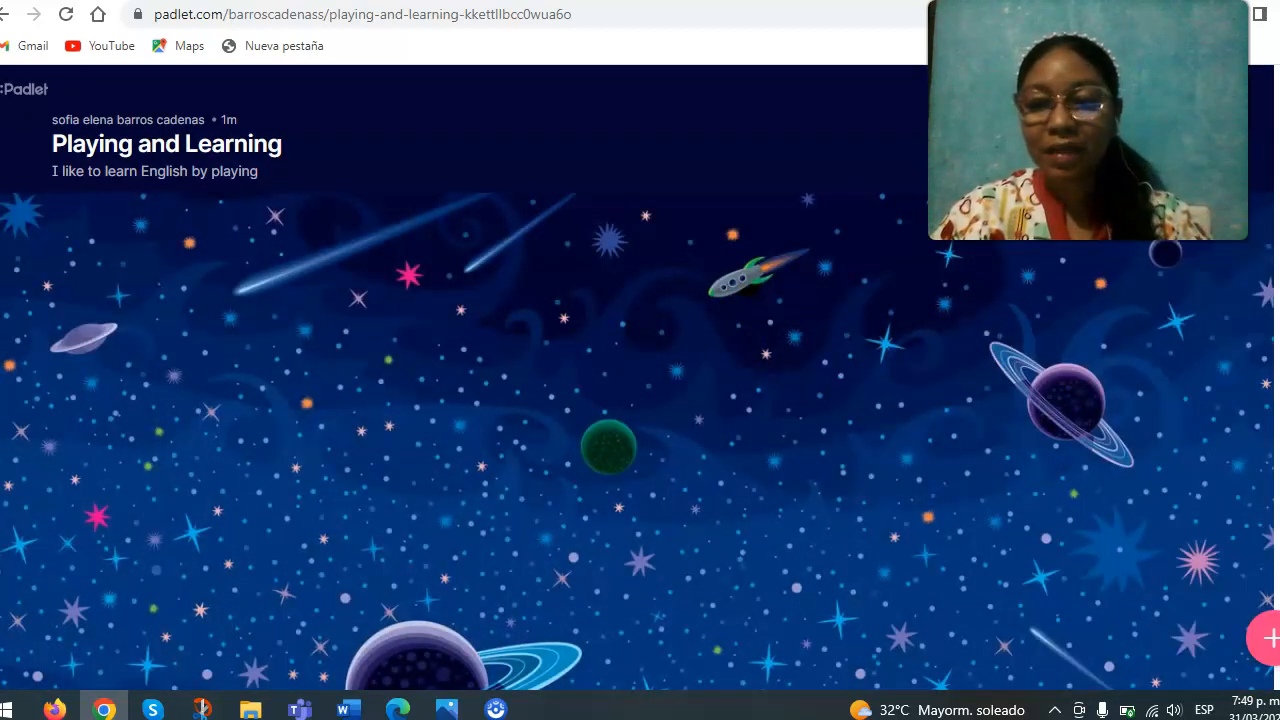
pyautogui.click(1272, 407)
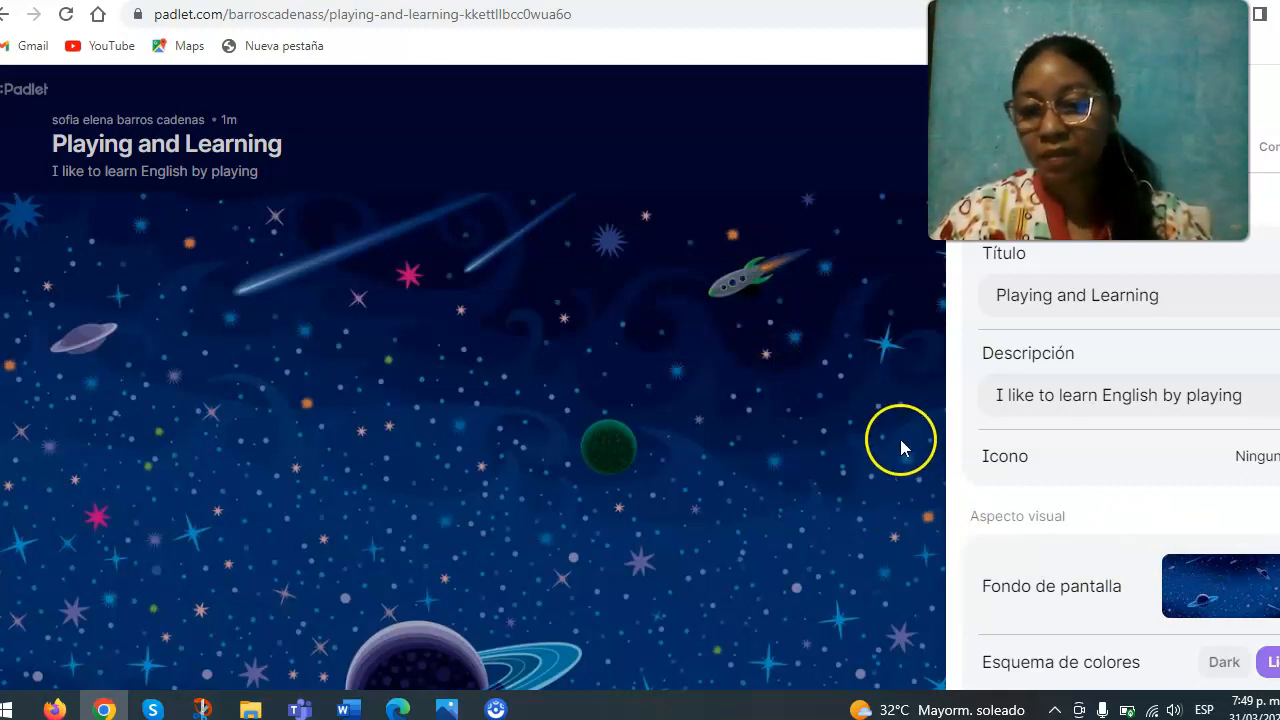
pyautogui.click(894, 474)
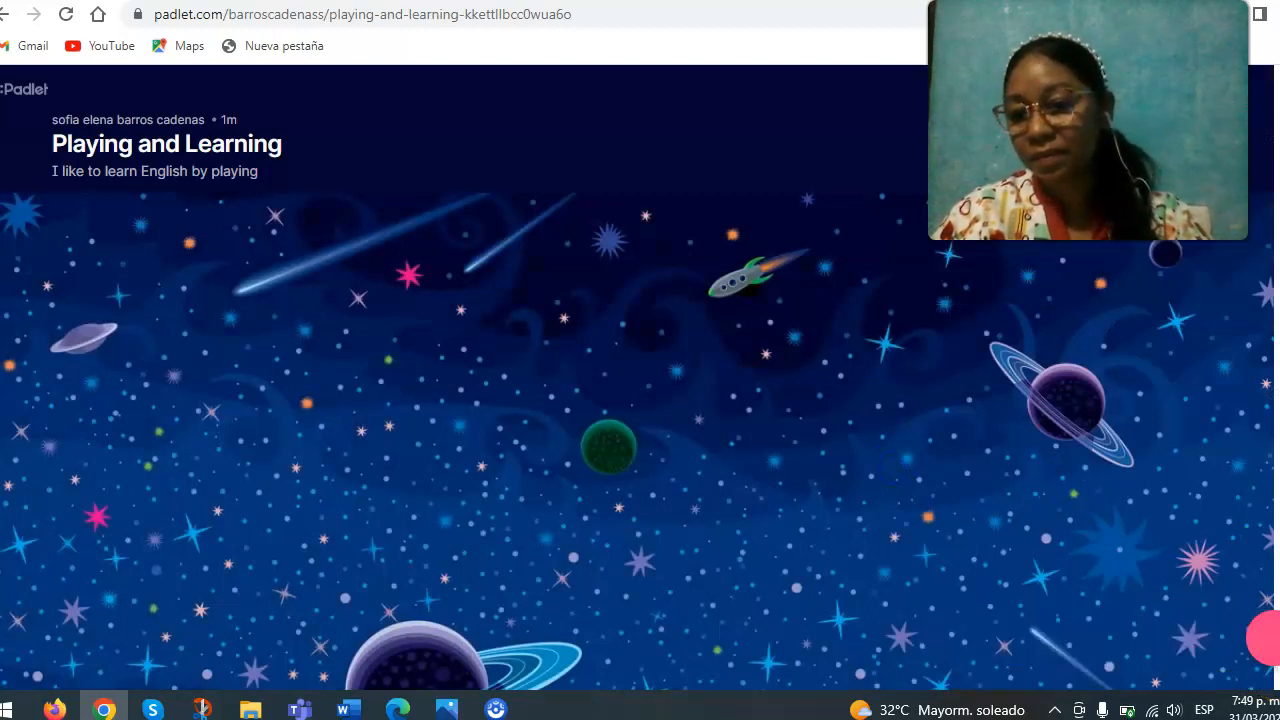
pyautogui.click(1240, 90)
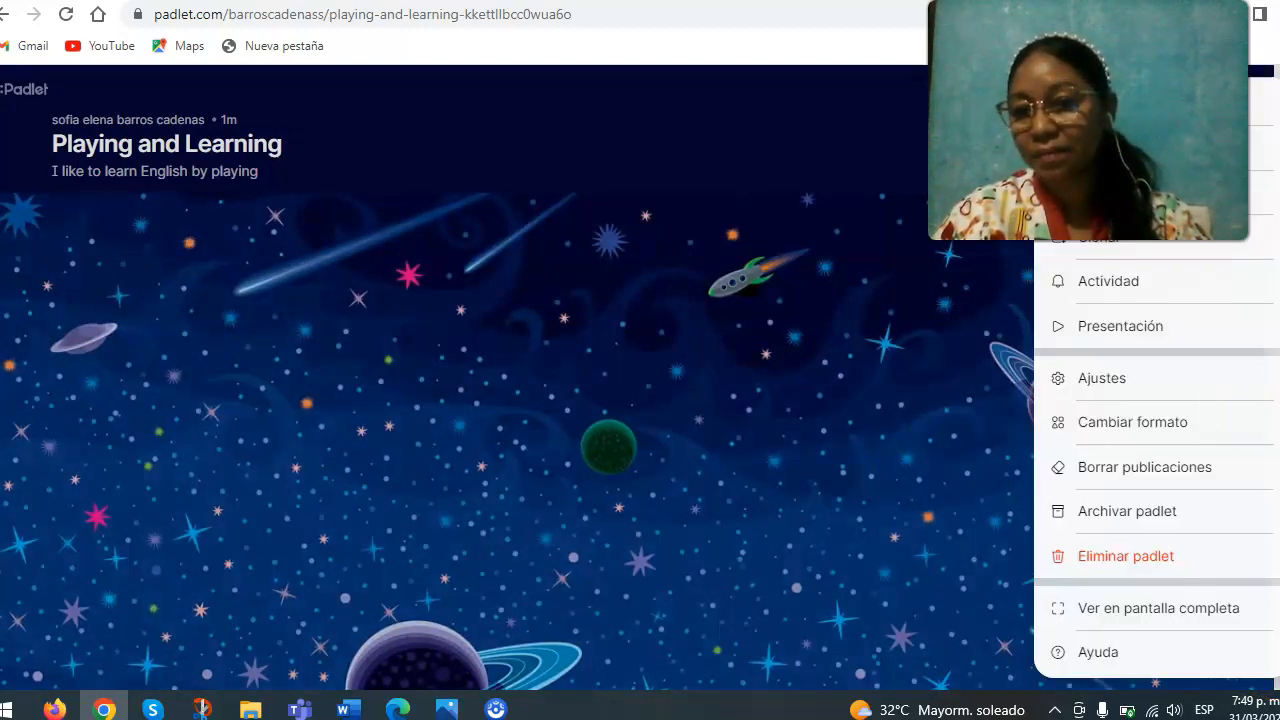
# - Open the board's settings and examine the colours available for its wallpaper
pyautogui.click(940, 449)
pyautogui.click(1205, 90)
pyautogui.click(1208, 586)
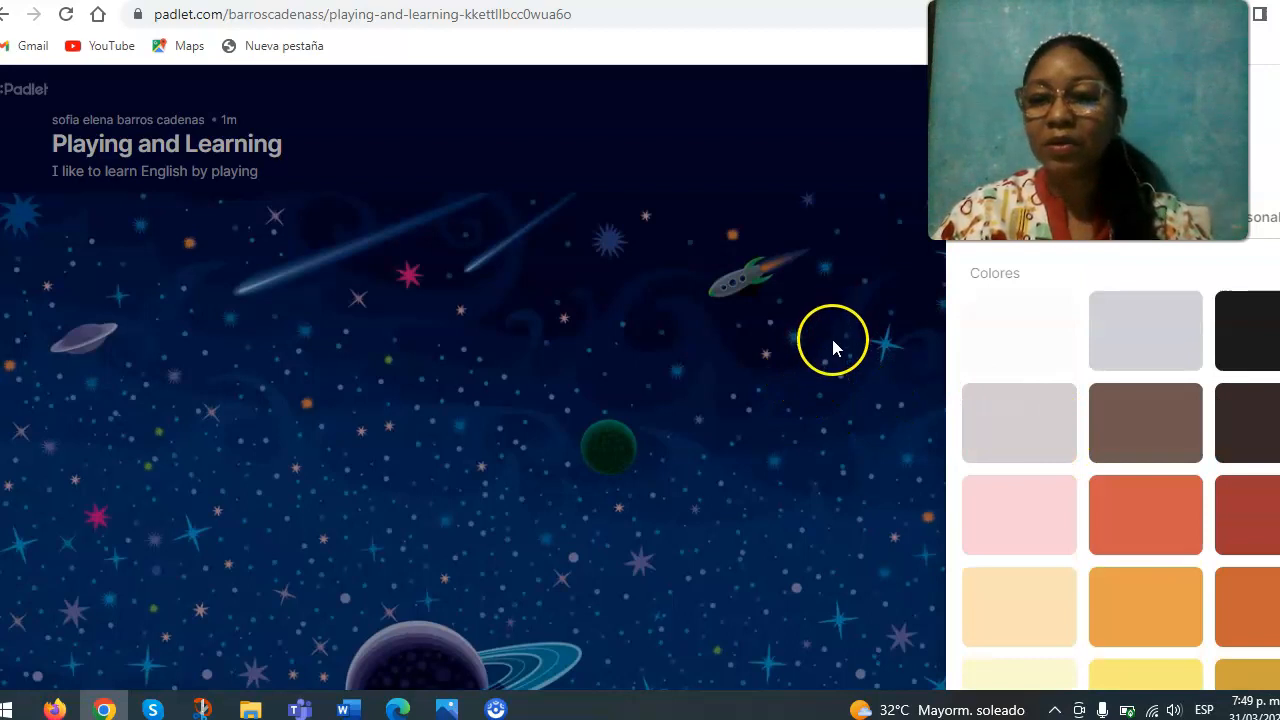
pyautogui.moveTo(846, 403); pyautogui.dragTo(808, 366)
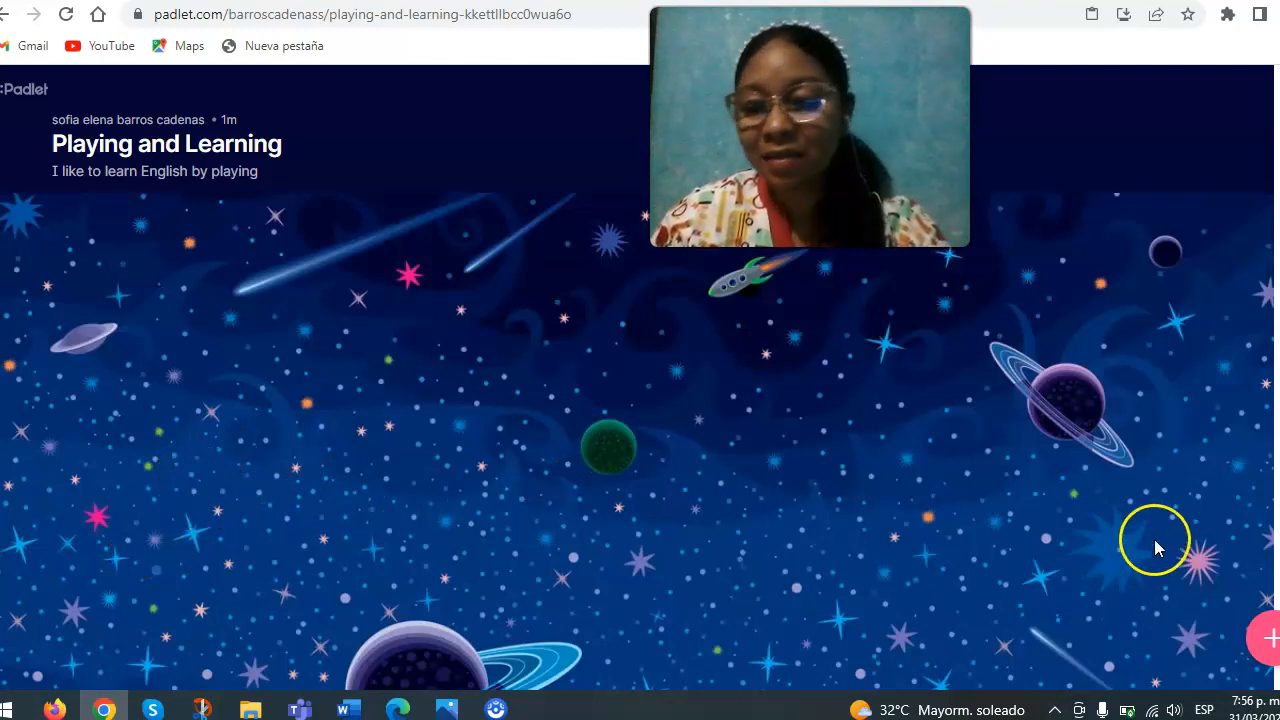
# - Start a new post on the board and enter "Animals", including the quotation marks, as its subject
pyautogui.click(1262, 640)
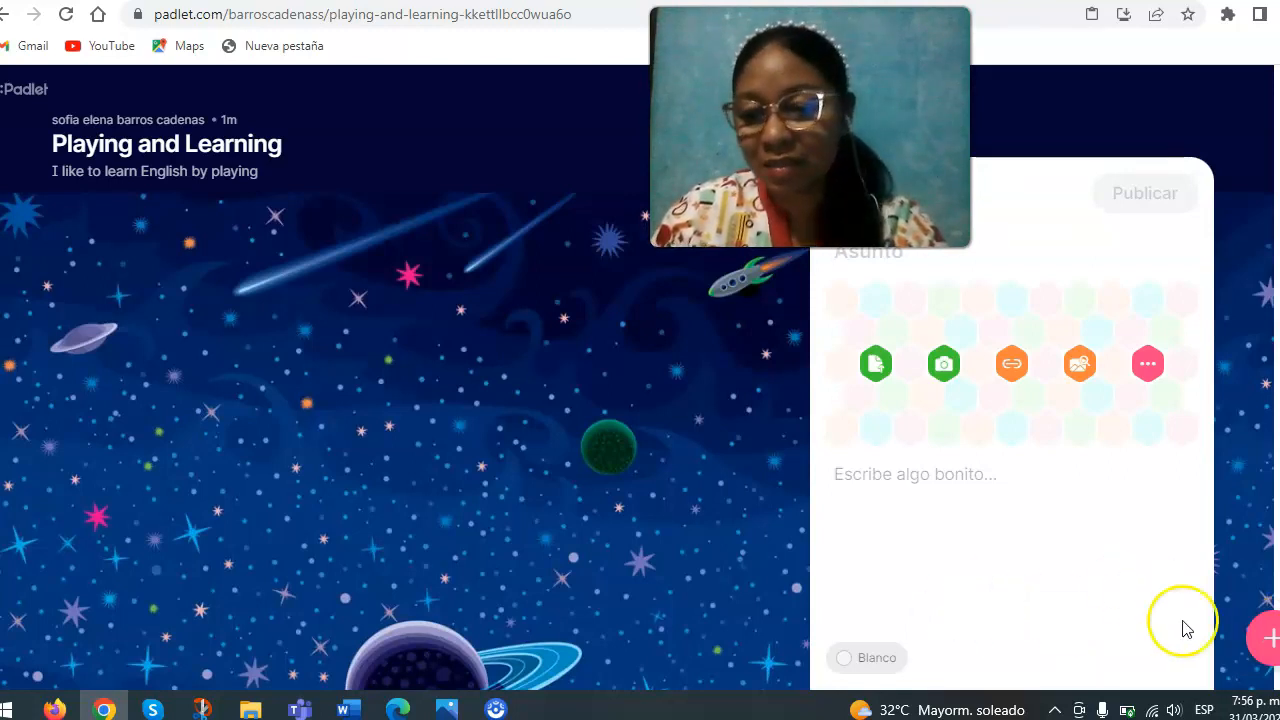
pyautogui.click(1270, 643)
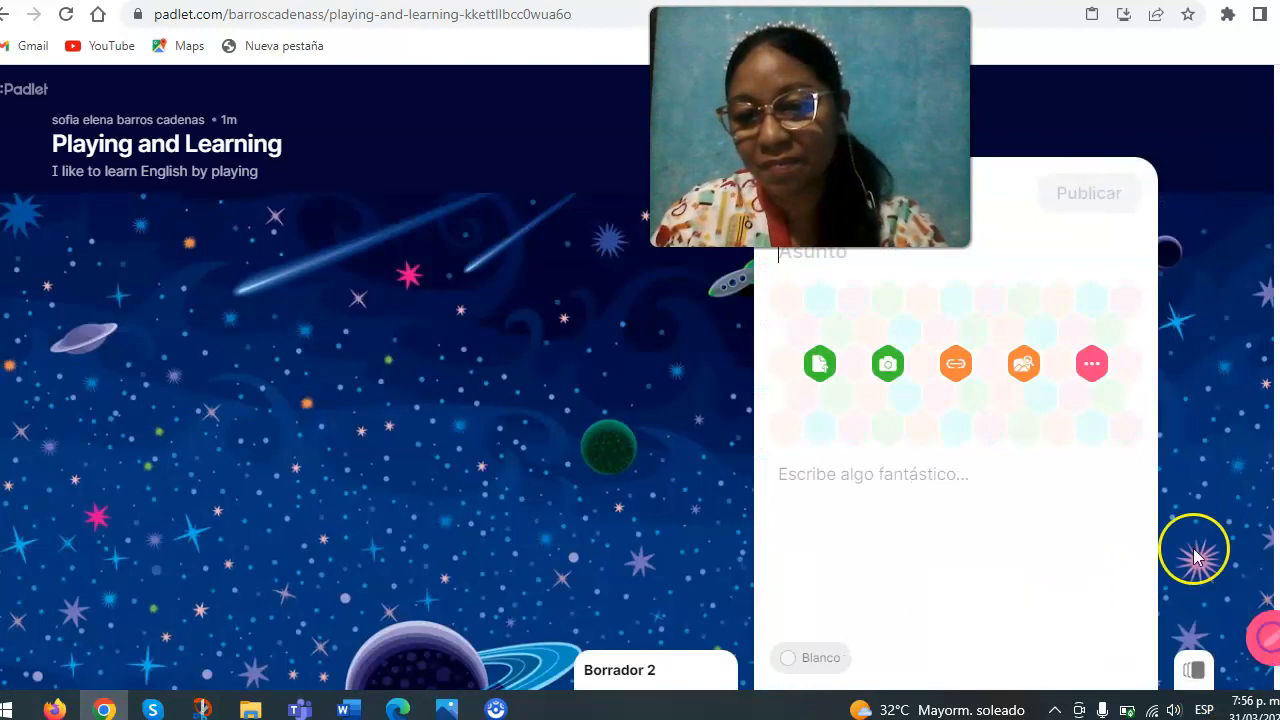
pyautogui.click(908, 261)
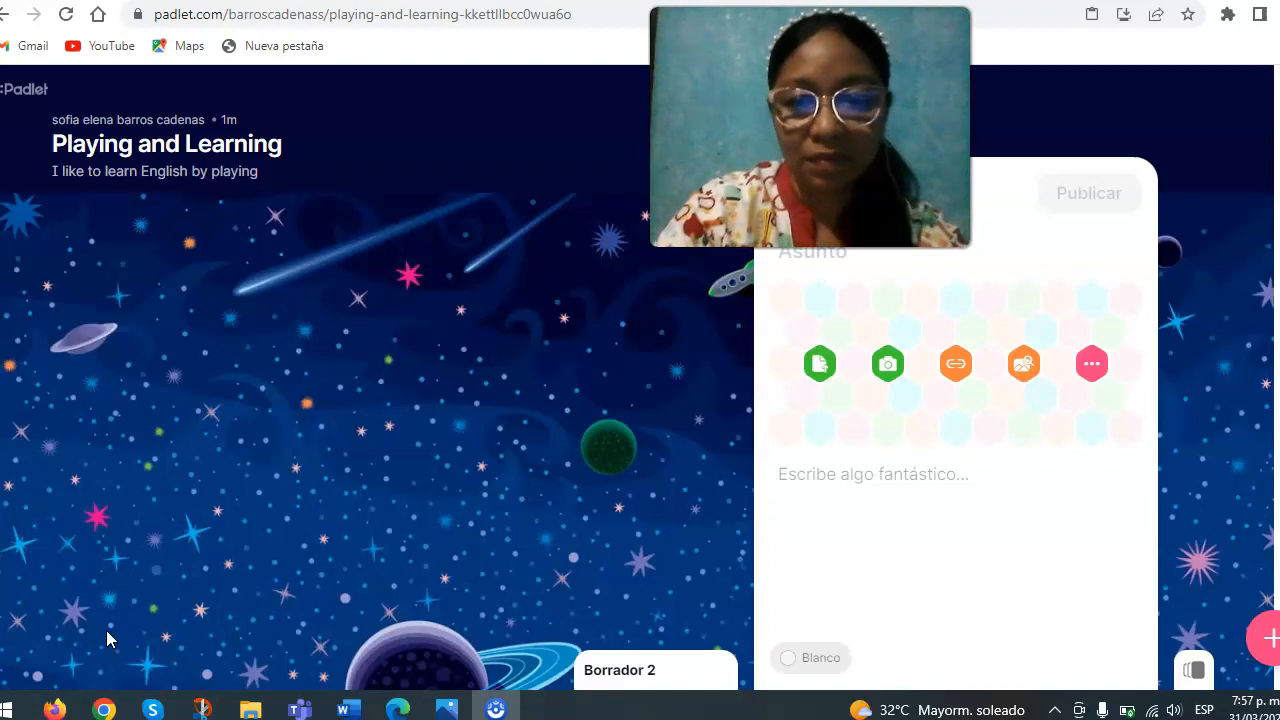
pyautogui.click(834, 251)
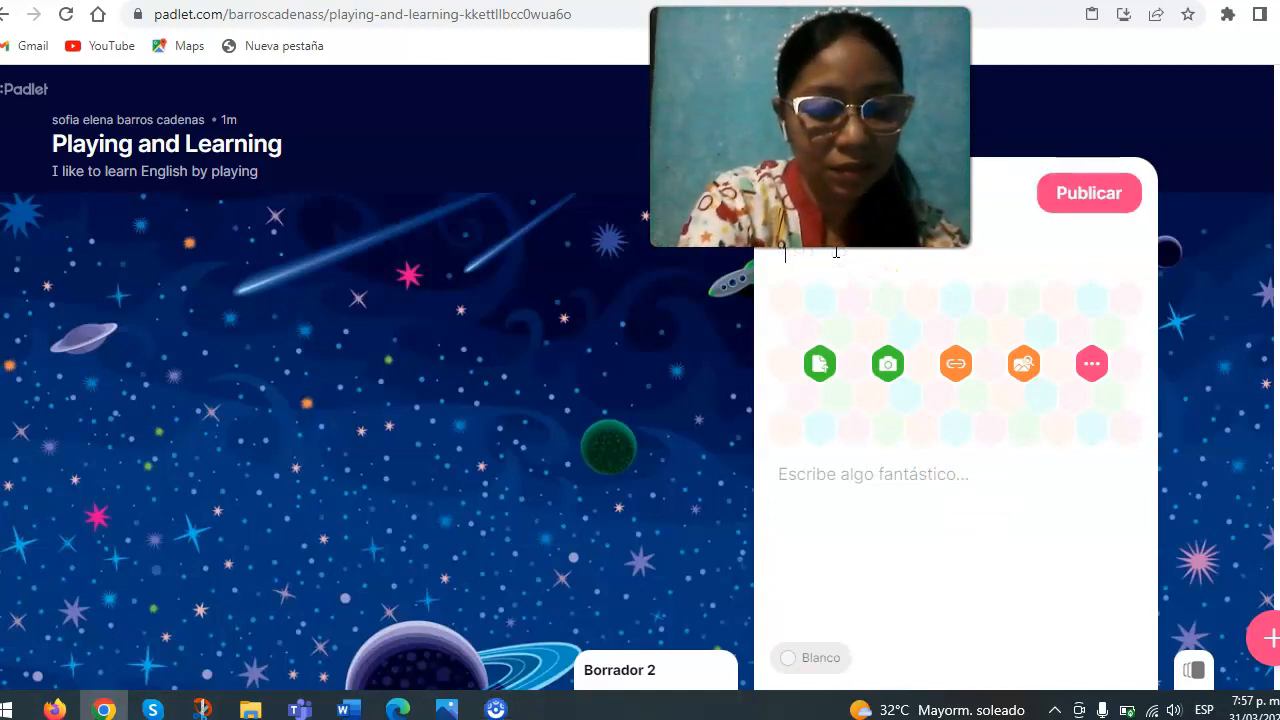
pyautogui.write('Animals"')
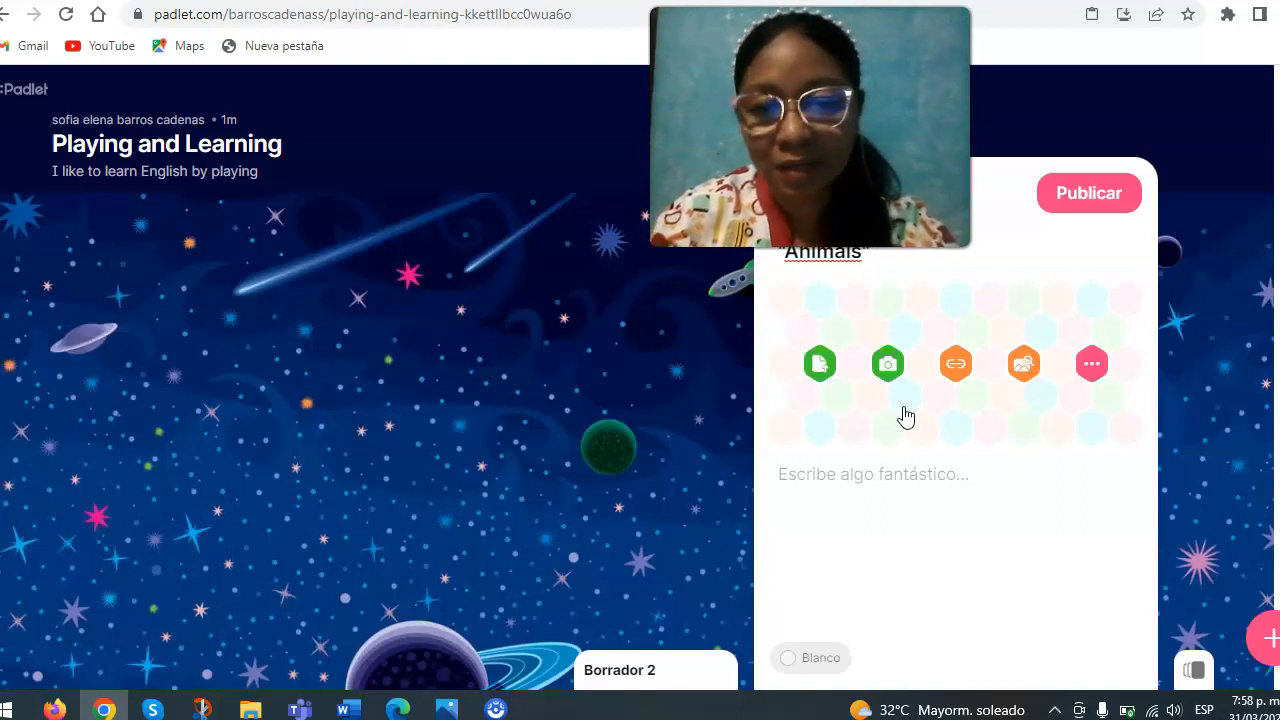
# - Write the post's body text as "Animals are of different species, and can be classifid"
pyautogui.click(878, 474)
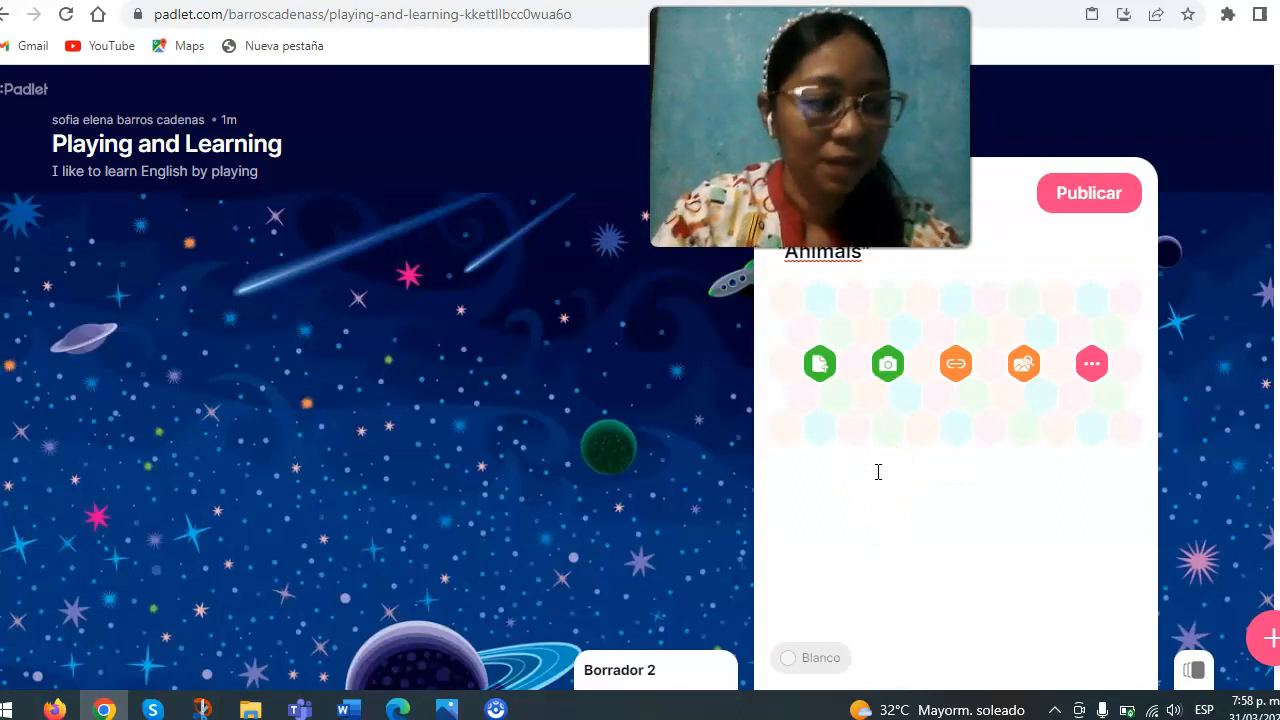
pyautogui.write('Anim')
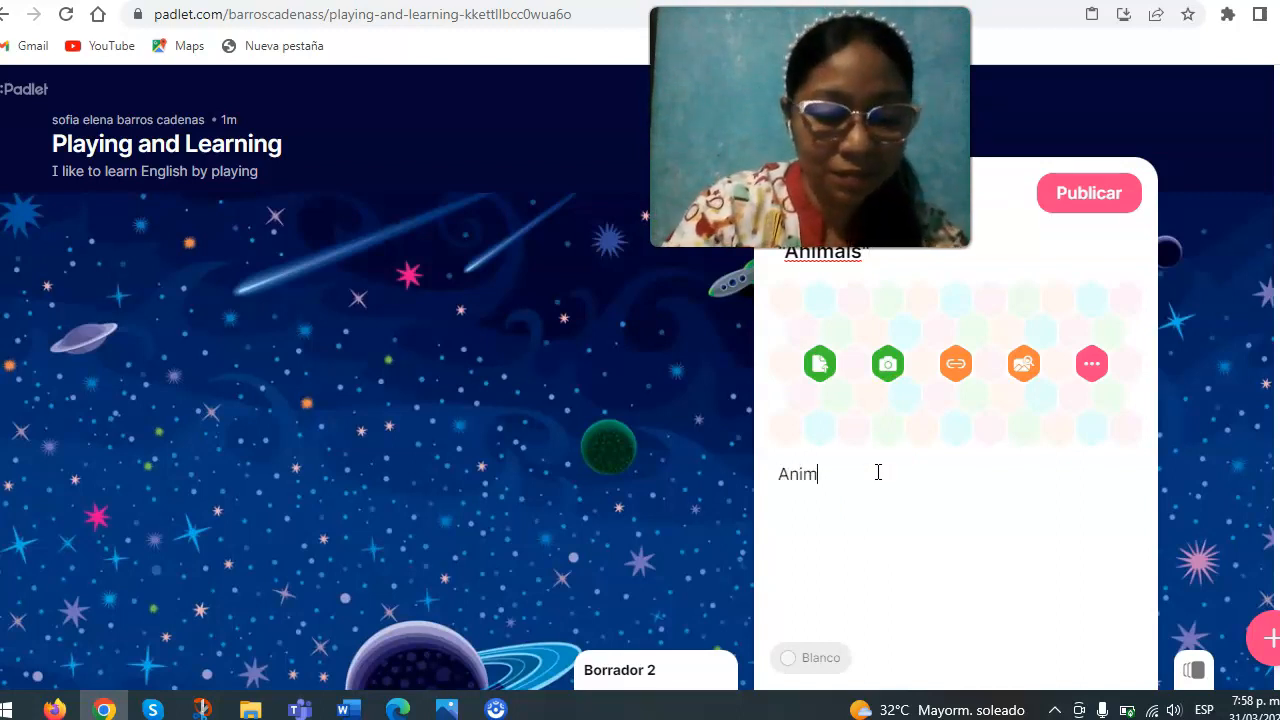
pyautogui.write('als ')
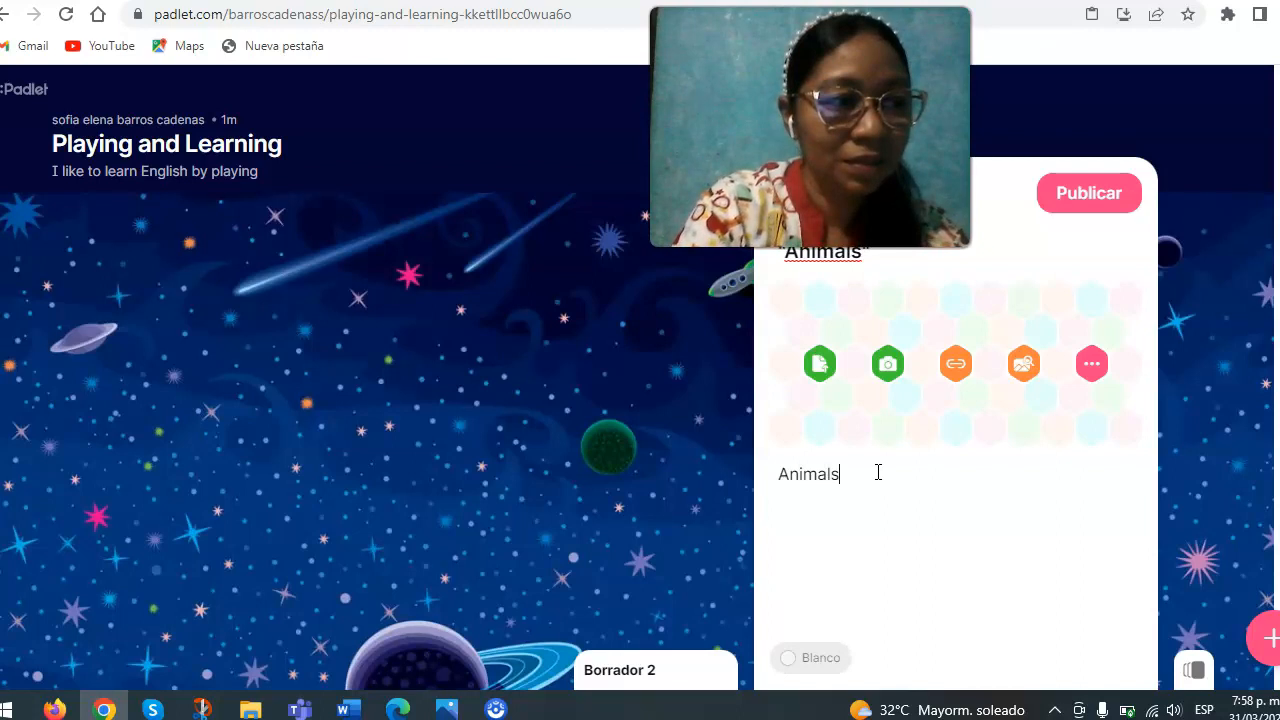
pyautogui.write('are')
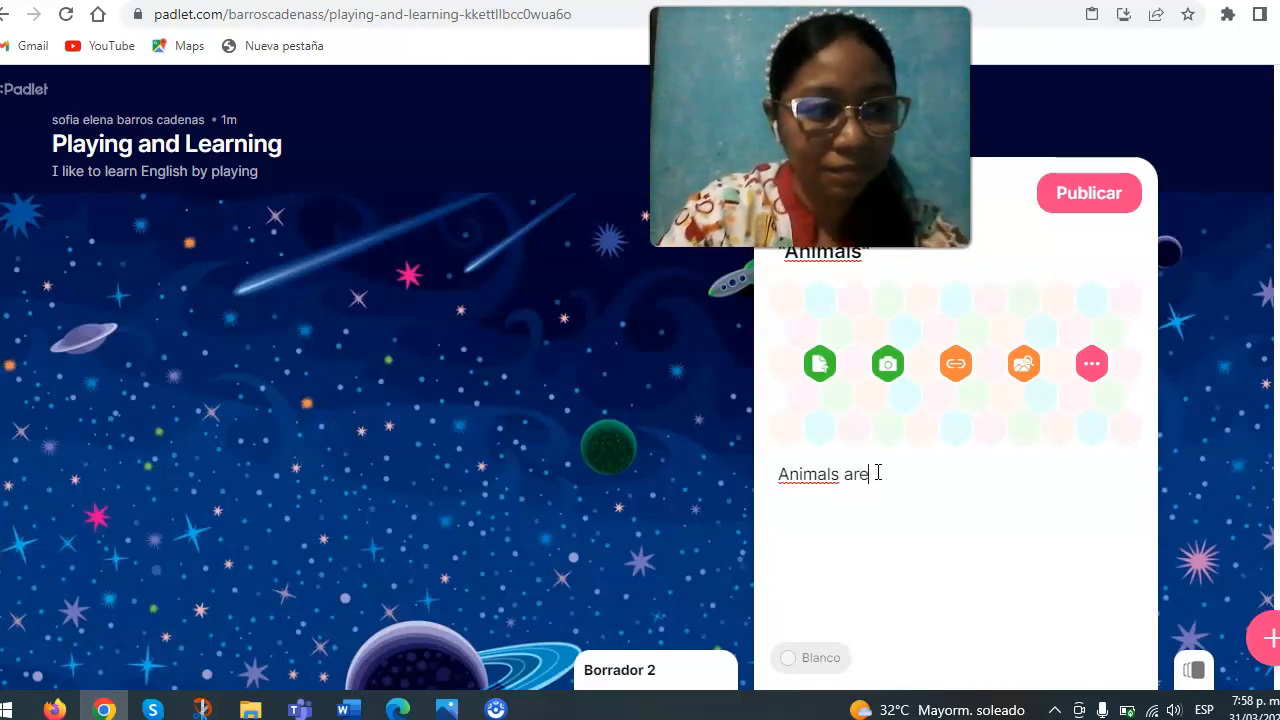
pyautogui.write(' of')
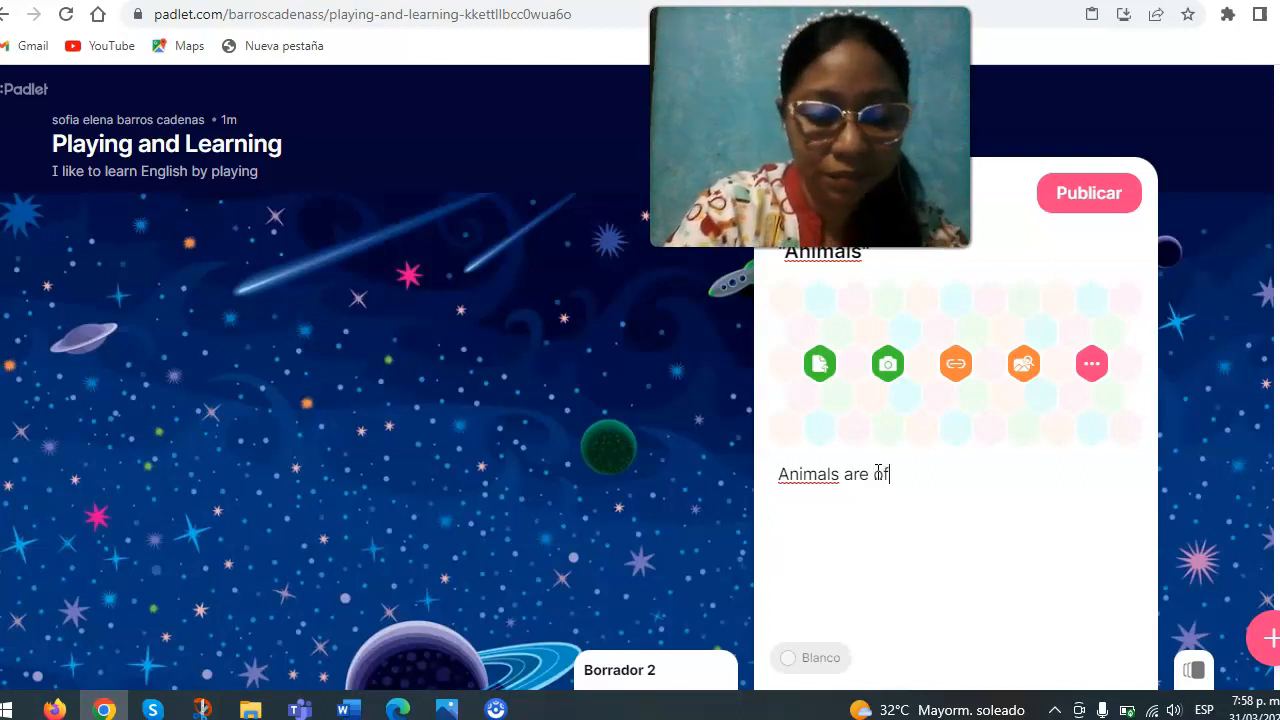
pyautogui.write(' different')
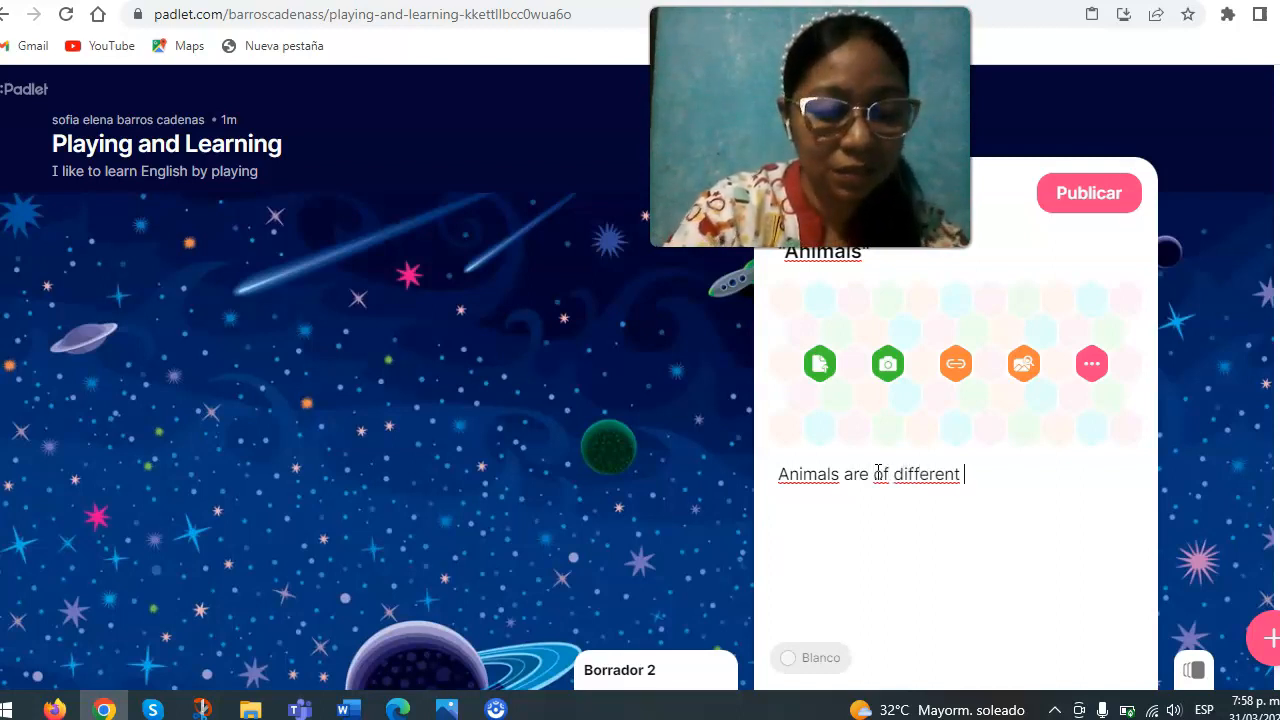
pyautogui.write(' s')
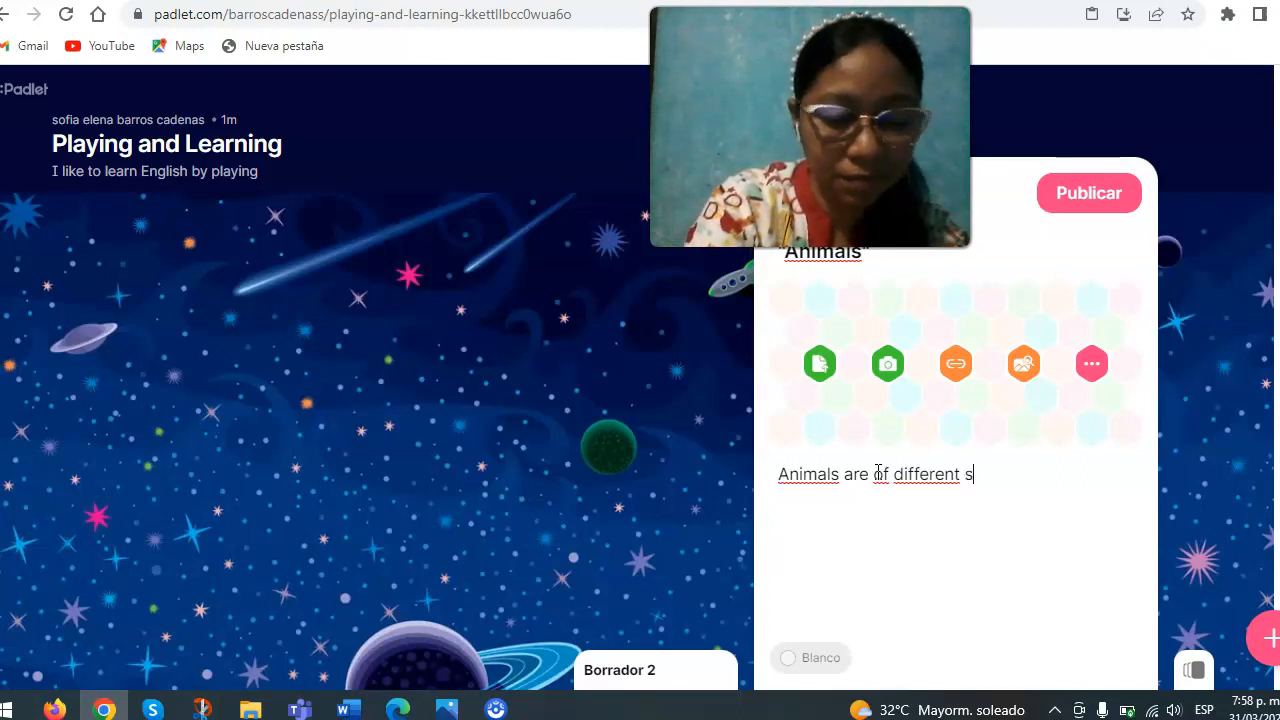
pyautogui.write('pecies')
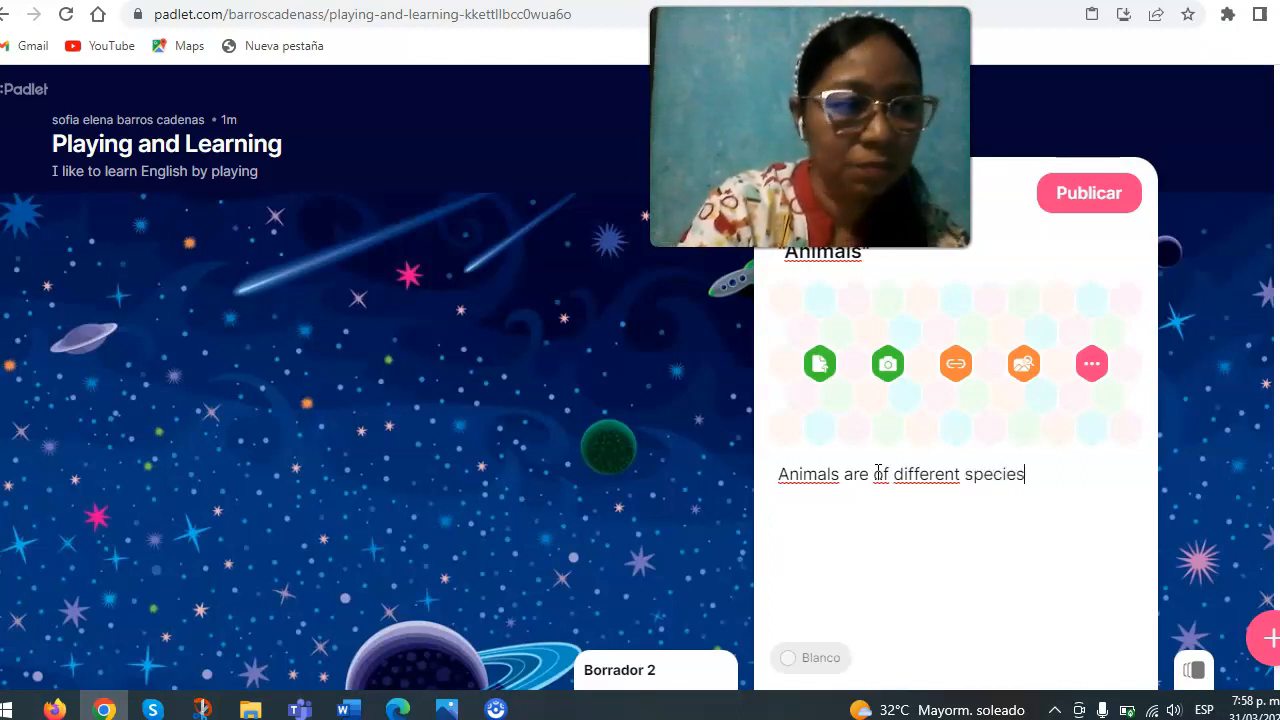
pyautogui.write(', ')
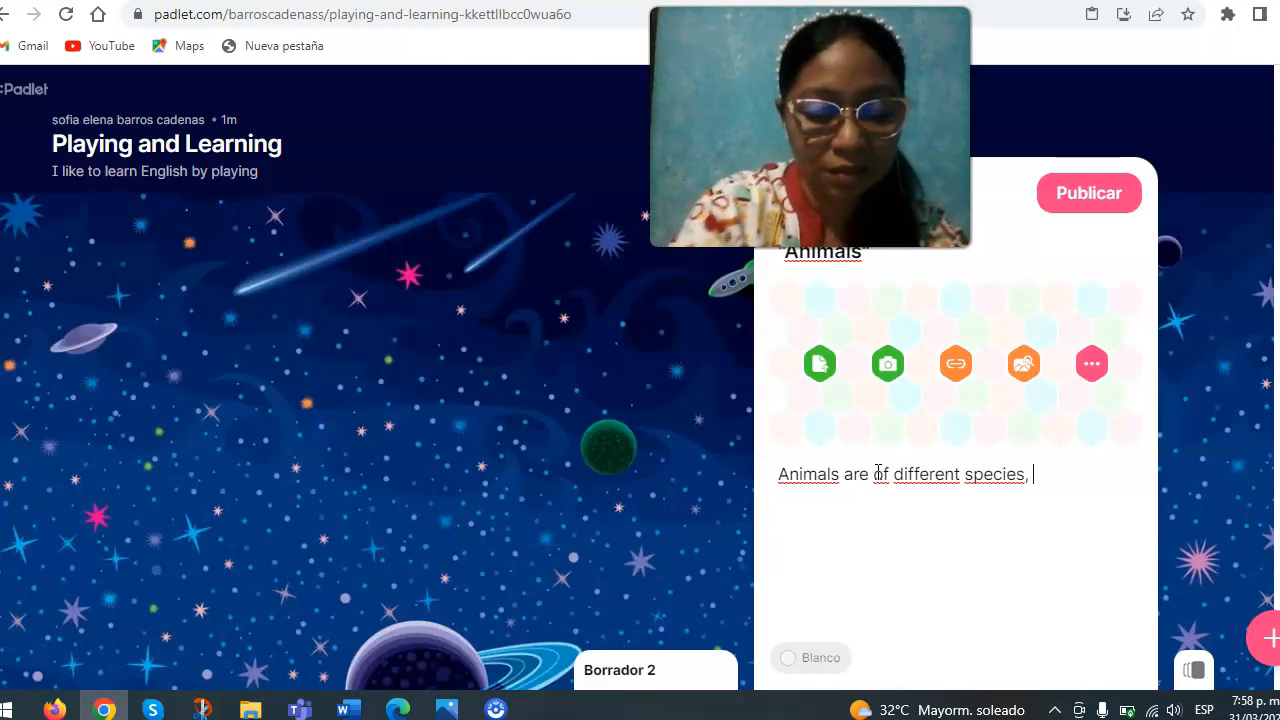
pyautogui.write('and')
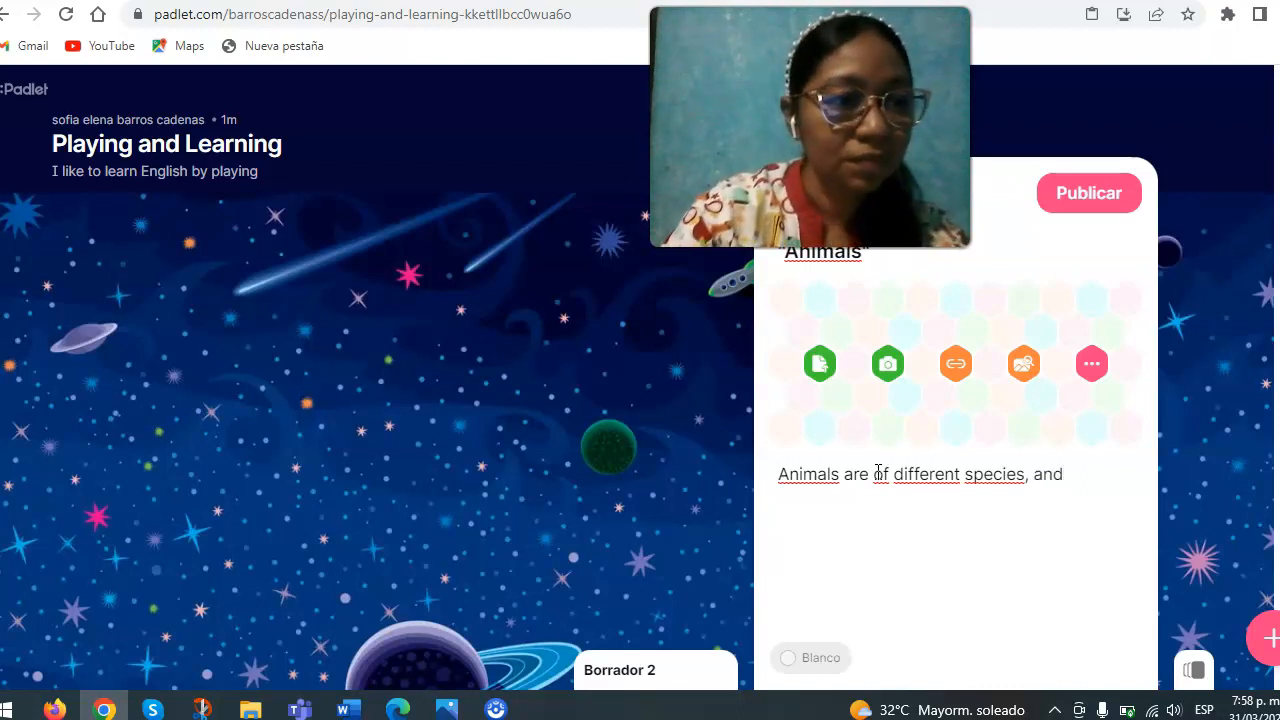
pyautogui.write(' can be')
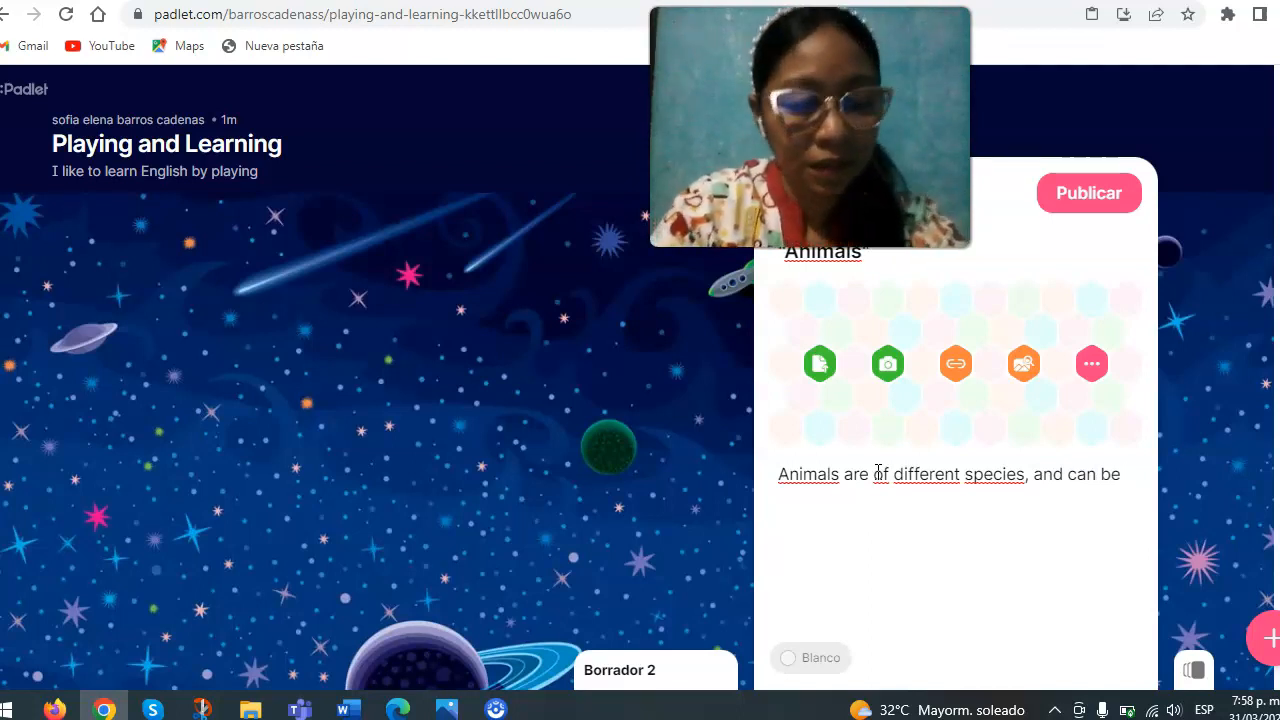
pyautogui.write(' classi')
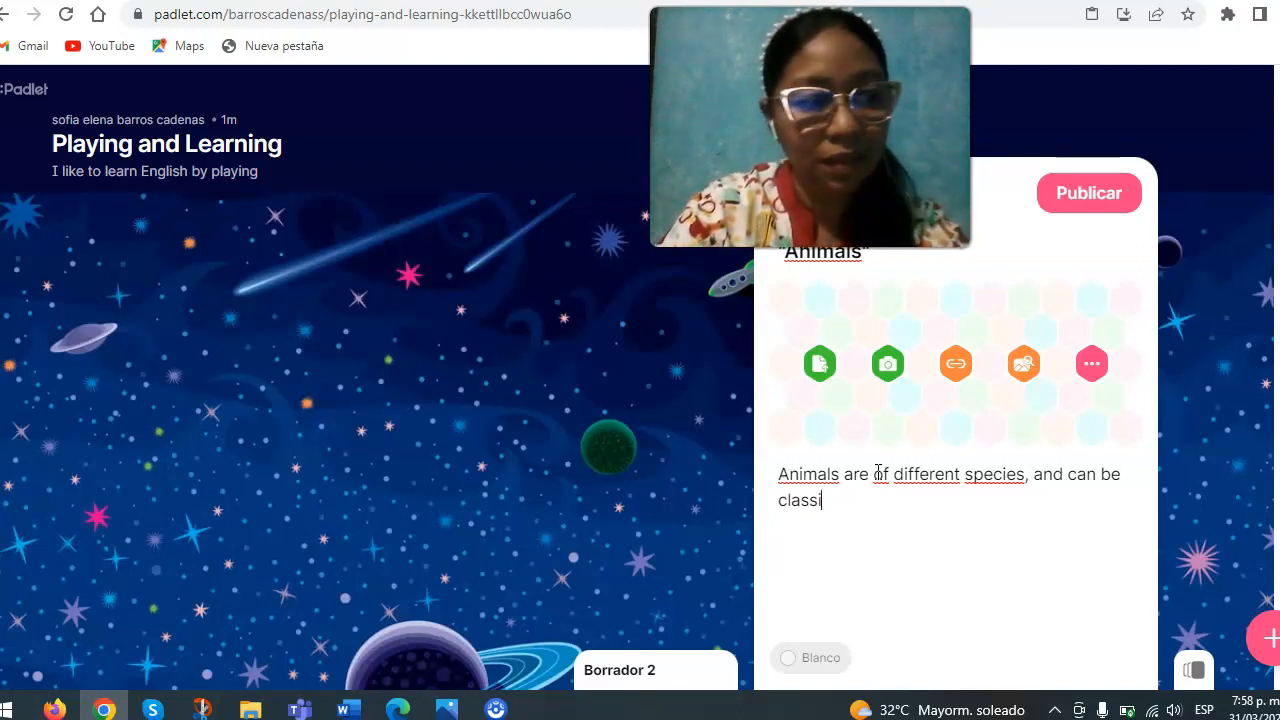
pyautogui.write('fi')
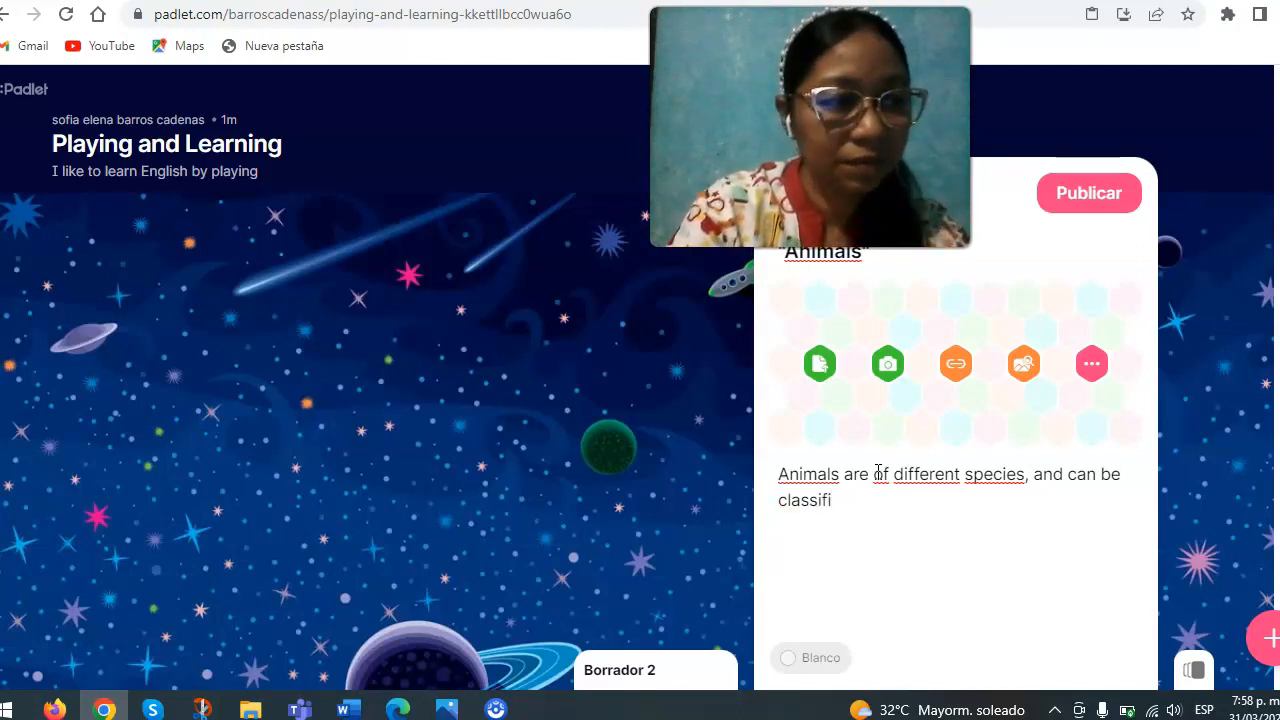
pyautogui.write('d')
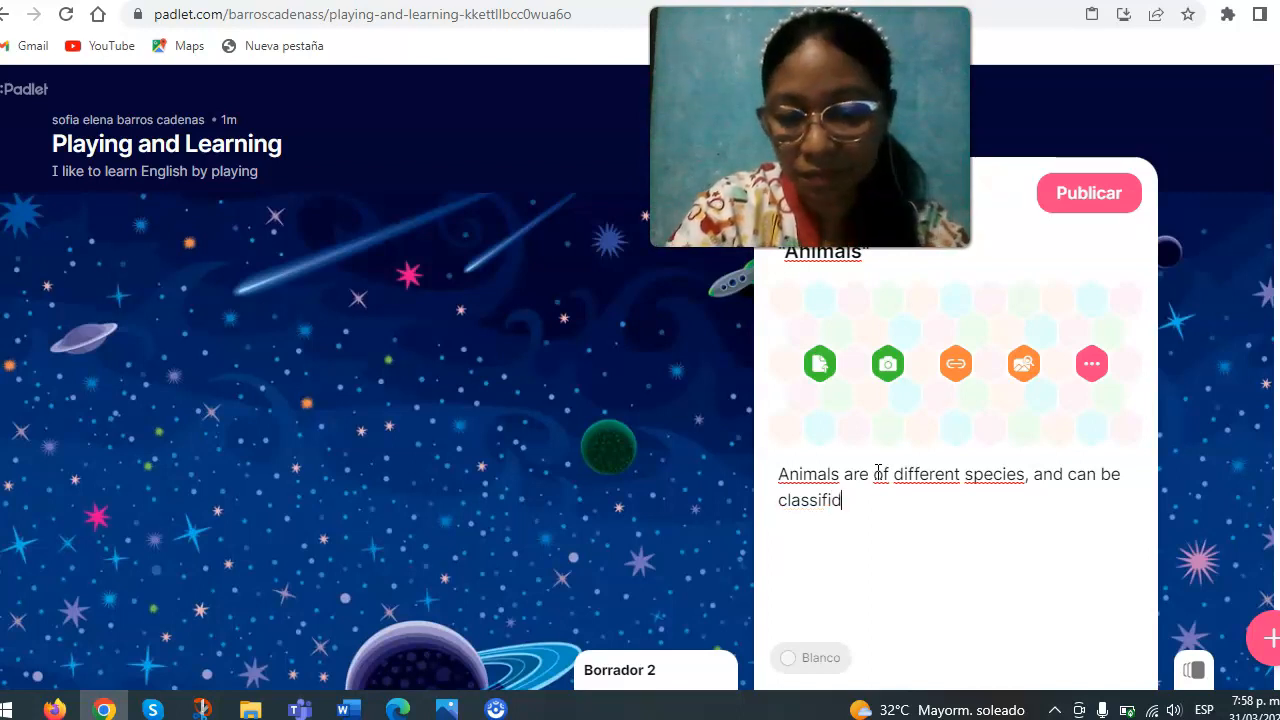